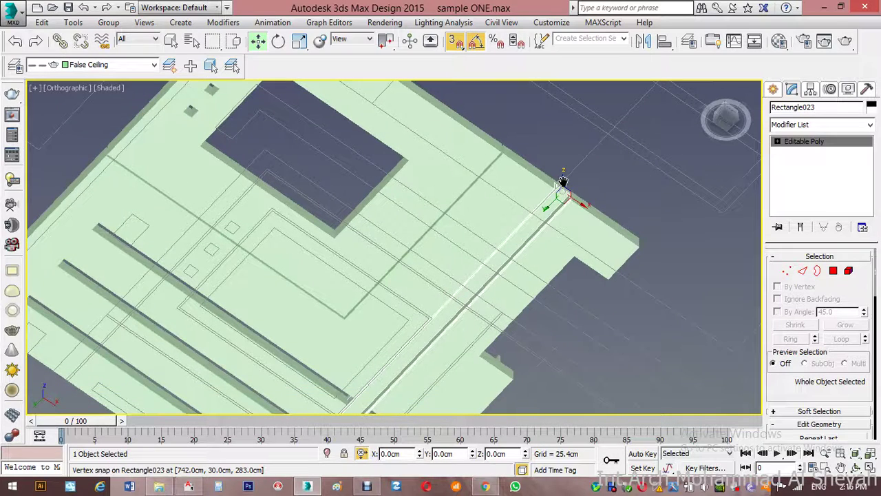
Apply the Matte Finish template to unused material slot 17, leaving its diffuse colour unchanged
{"action": "scroll", "coordinate": [563, 181], "scroll_direction": "up", "scroll_amount": 5}
{"action": "key", "text": "m"}
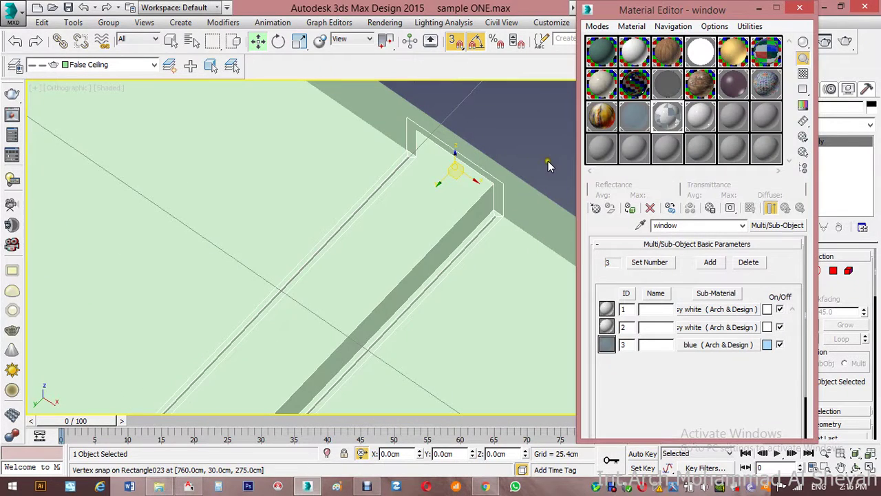
{"action": "left_click", "coordinate": [731, 122]}
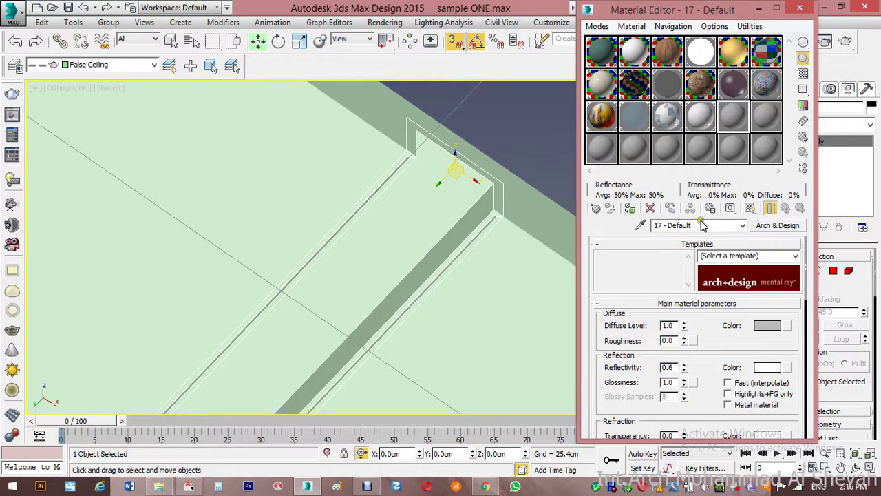
{"action": "left_click", "coordinate": [795, 255]}
{"action": "left_click", "coordinate": [740, 15]}
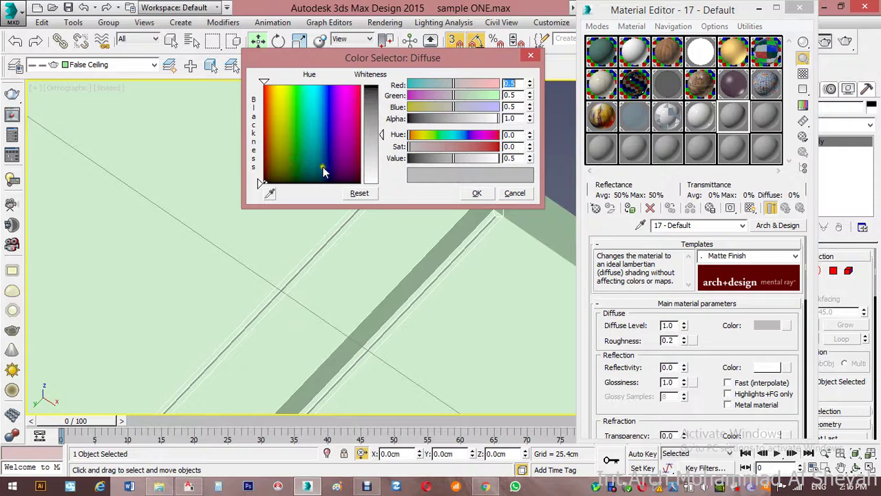
{"action": "left_click", "coordinate": [515, 193]}
Assign the dark teal 'color 1' material to the recessed ceiling channel
{"action": "left_click", "coordinate": [602, 50]}
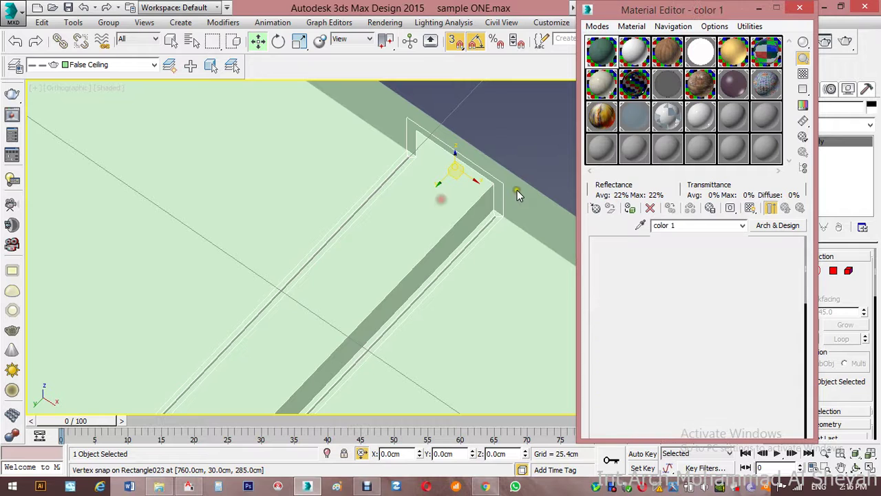
{"action": "left_click", "coordinate": [630, 208]}
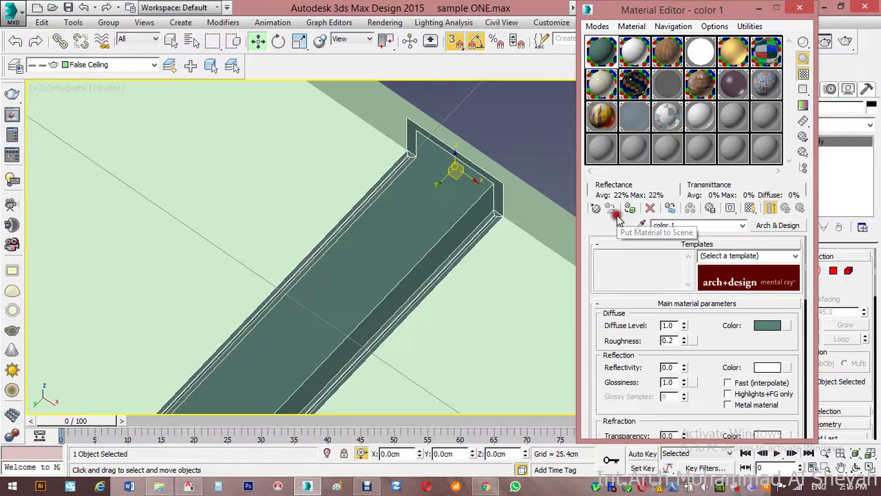
{"action": "left_click", "coordinate": [484, 127]}
Select the small object beside the beam
{"action": "scroll", "coordinate": [506, 141], "scroll_direction": "down", "scroll_amount": 5}
{"action": "scroll", "coordinate": [506, 140], "scroll_direction": "down", "scroll_amount": 4}
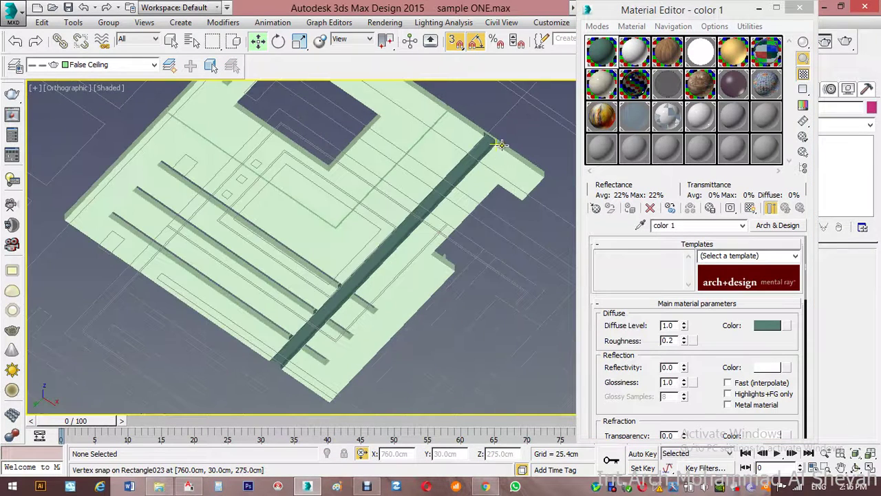
{"action": "scroll", "coordinate": [500, 145], "scroll_direction": "up", "scroll_amount": 5}
{"action": "scroll", "coordinate": [500, 145], "scroll_direction": "down", "scroll_amount": 5}
{"action": "left_click", "coordinate": [422, 274]}
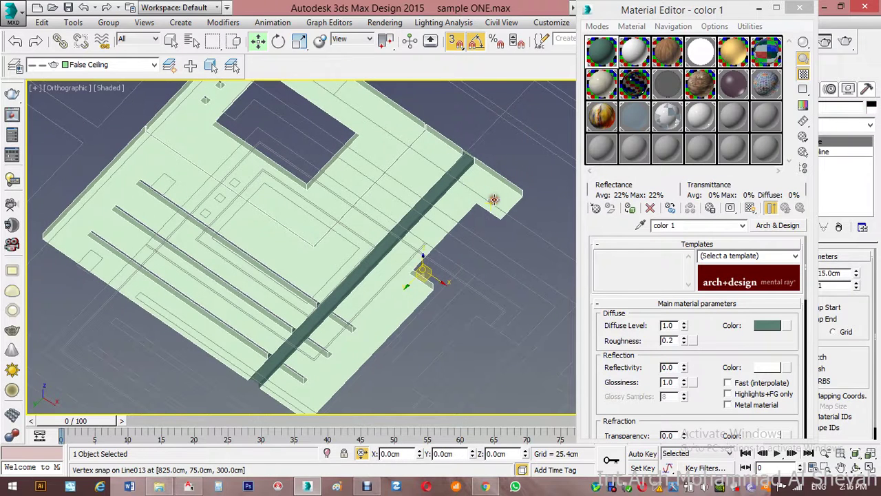
Assign the 'white' material to the false ceiling slab and the green beams
{"action": "left_click", "coordinate": [700, 54]}
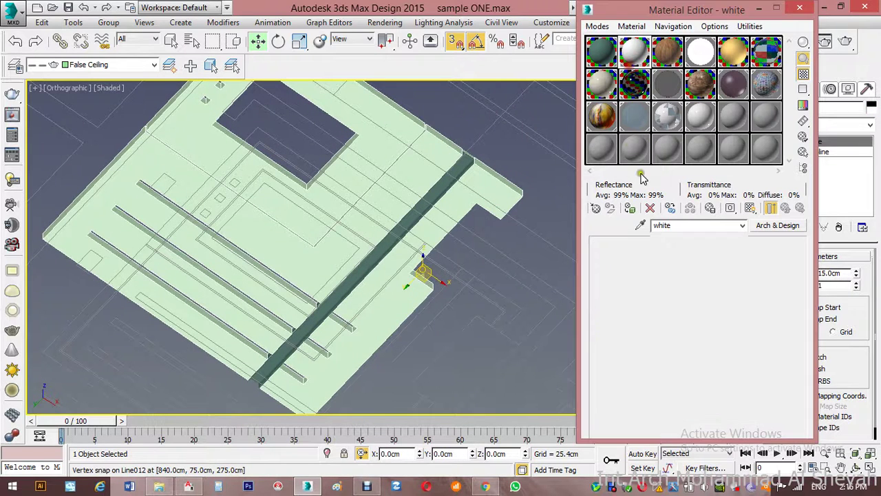
{"action": "left_click", "coordinate": [629, 210]}
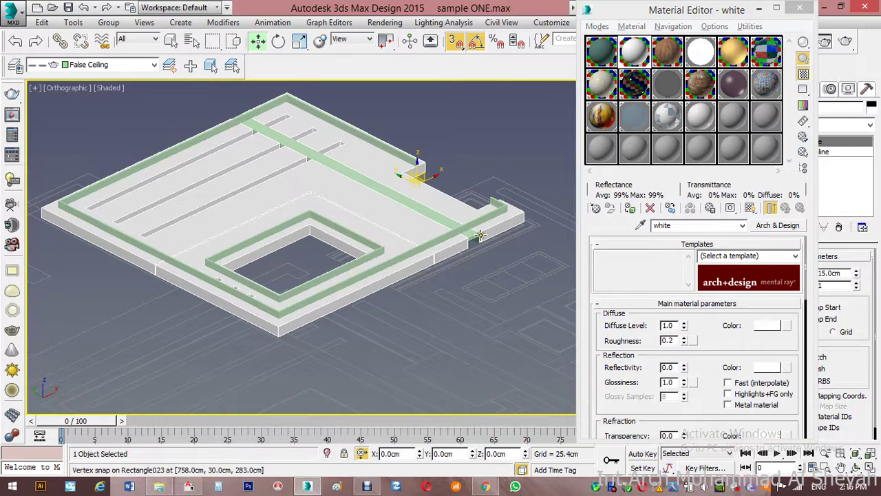
{"action": "scroll", "coordinate": [492, 220], "scroll_direction": "up", "scroll_amount": 5}
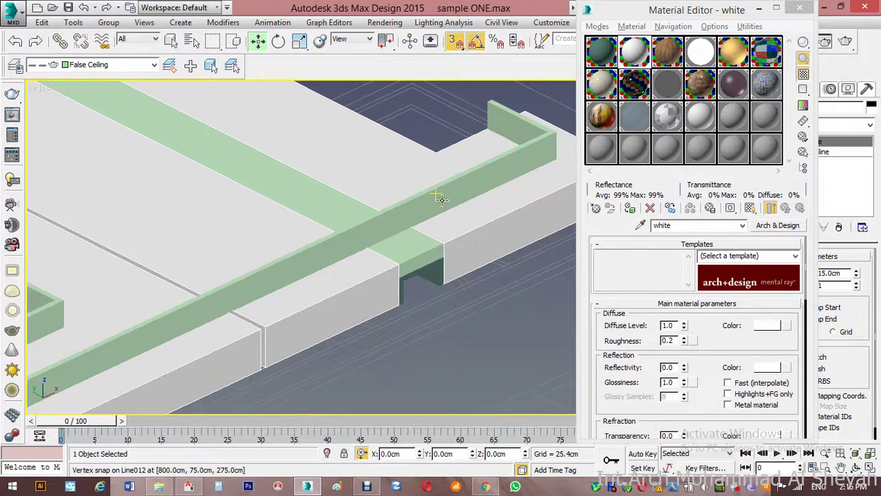
{"action": "scroll", "coordinate": [441, 200], "scroll_direction": "down", "scroll_amount": 3}
{"action": "left_click", "coordinate": [601, 209]}
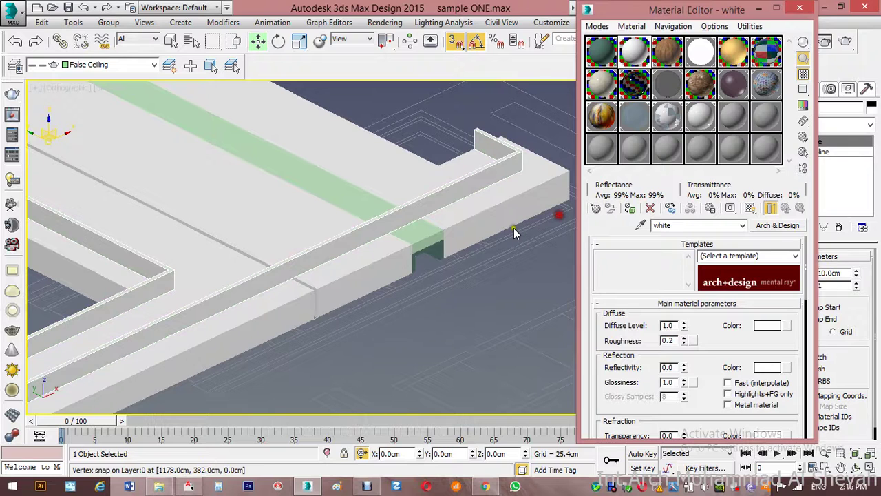
{"action": "left_click", "coordinate": [502, 266]}
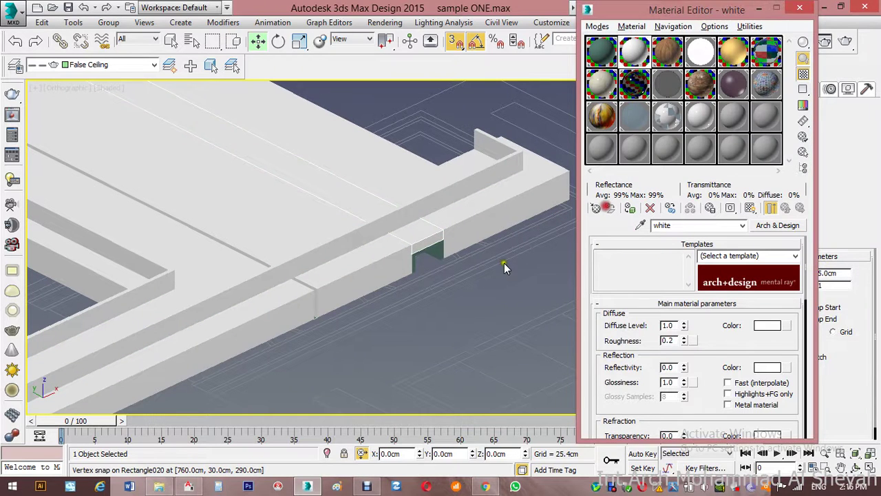
Add Edit Mesh to the small shape by the beam corner and set its height to 13 cm
{"action": "middle_click_drag", "start_coordinate": [383, 321], "coordinate": [393, 275]}
{"action": "scroll", "coordinate": [390, 270], "scroll_direction": "up", "scroll_amount": 5}
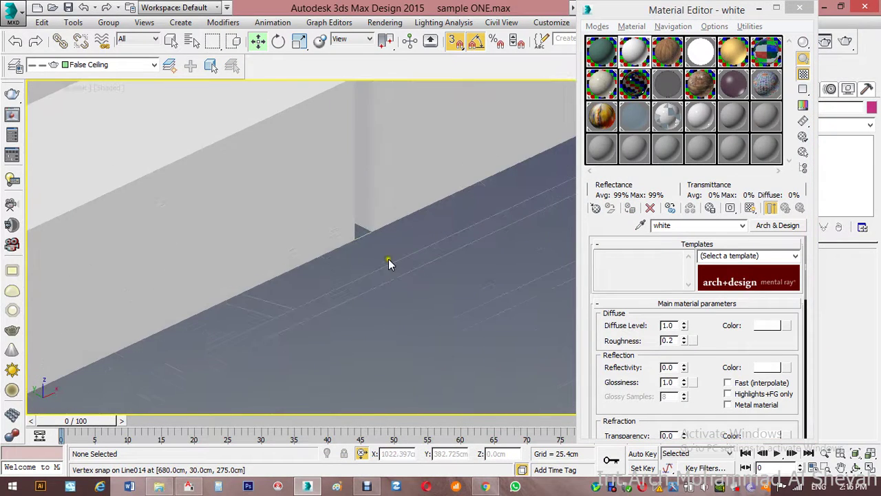
{"action": "left_click", "coordinate": [363, 234]}
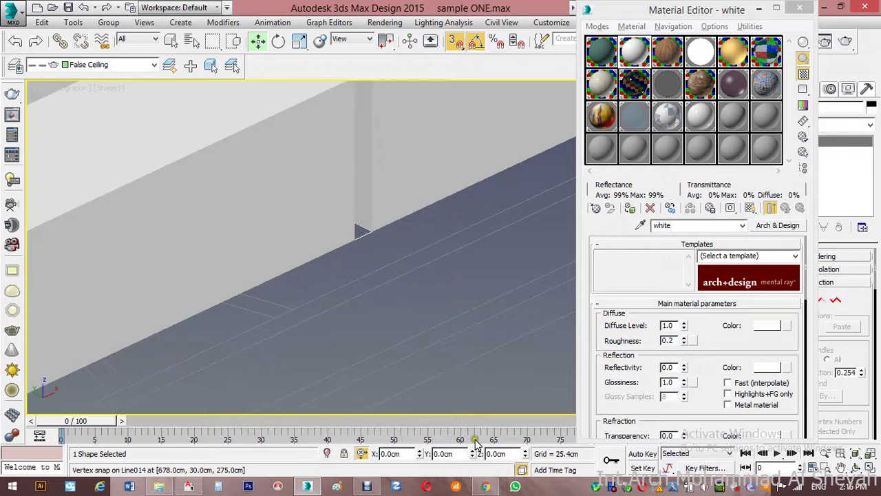
{"action": "left_click", "coordinate": [494, 453]}
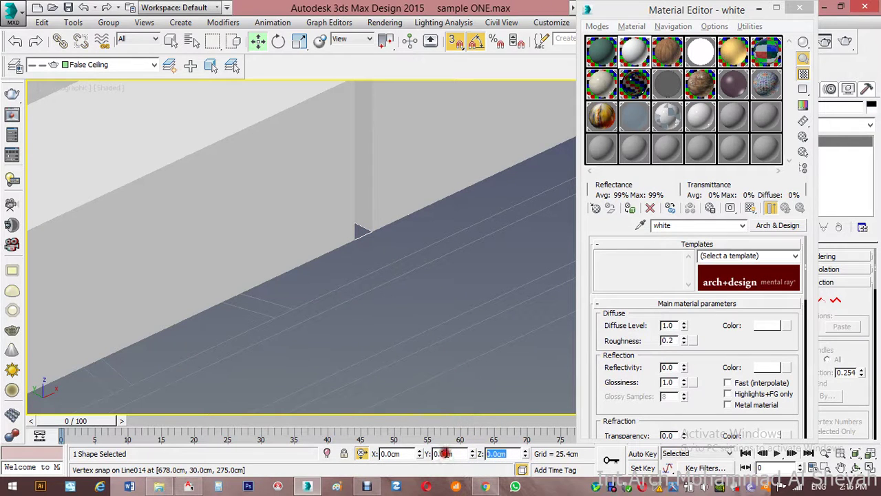
{"action": "left_click", "coordinate": [846, 123]}
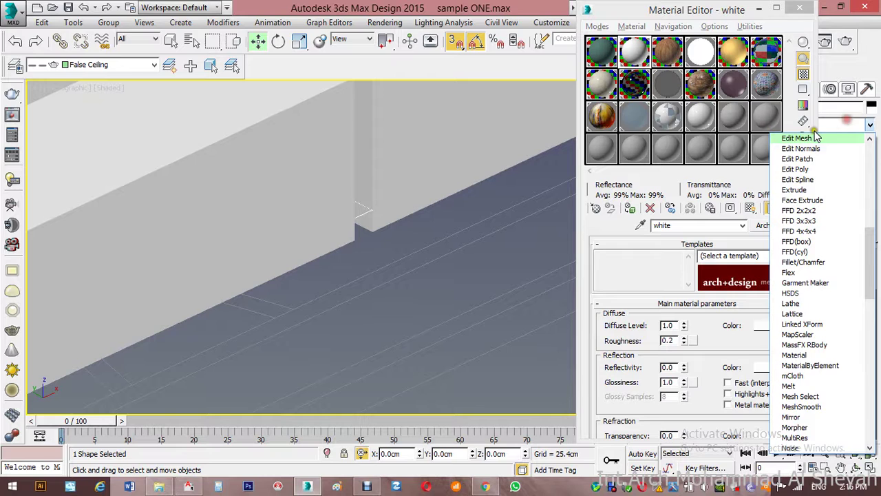
{"action": "left_click", "coordinate": [798, 138]}
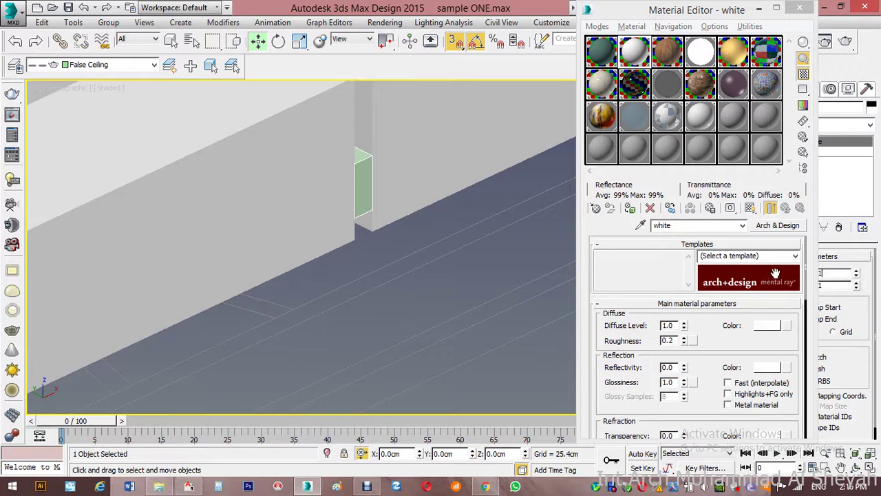
{"action": "type", "text": "3"}
{"action": "key", "text": "Return"}
{"action": "left_click", "coordinate": [452, 282]}
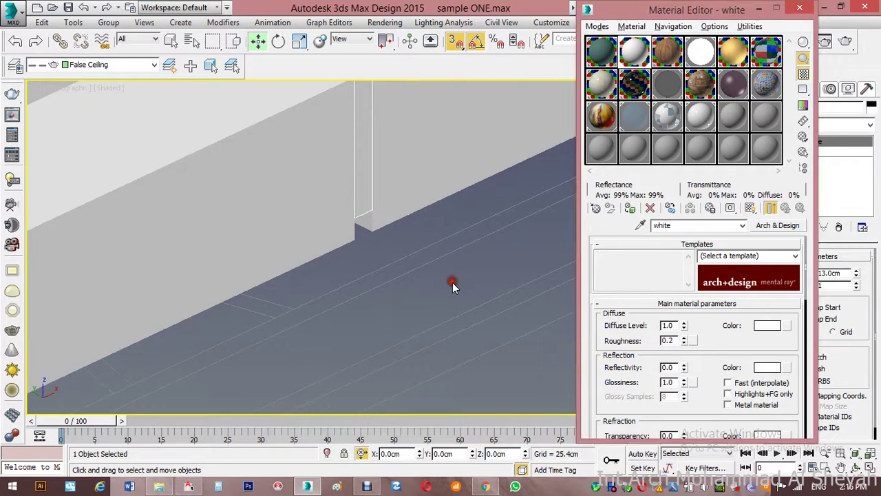
{"action": "scroll", "coordinate": [434, 261], "scroll_direction": "down", "scroll_amount": 3}
{"action": "scroll", "coordinate": [433, 262], "scroll_direction": "down", "scroll_amount": 3}
{"action": "scroll", "coordinate": [413, 252], "scroll_direction": "up", "scroll_amount": 2}
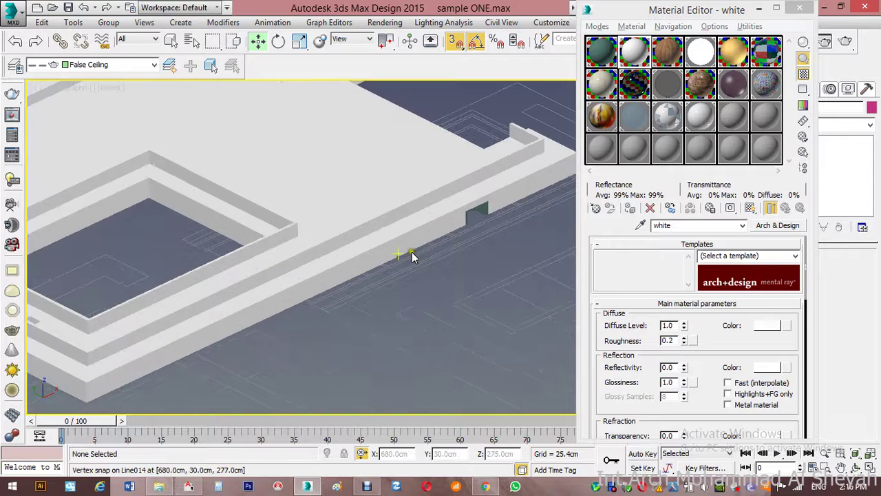
Convert the beam object to an Editable Mesh and close the Material Editor
{"action": "left_click", "coordinate": [413, 226]}
{"action": "scroll", "coordinate": [448, 212], "scroll_direction": "up", "scroll_amount": 2}
{"action": "right_click", "coordinate": [447, 212]}
{"action": "mouse_move", "coordinate": [471, 335]}
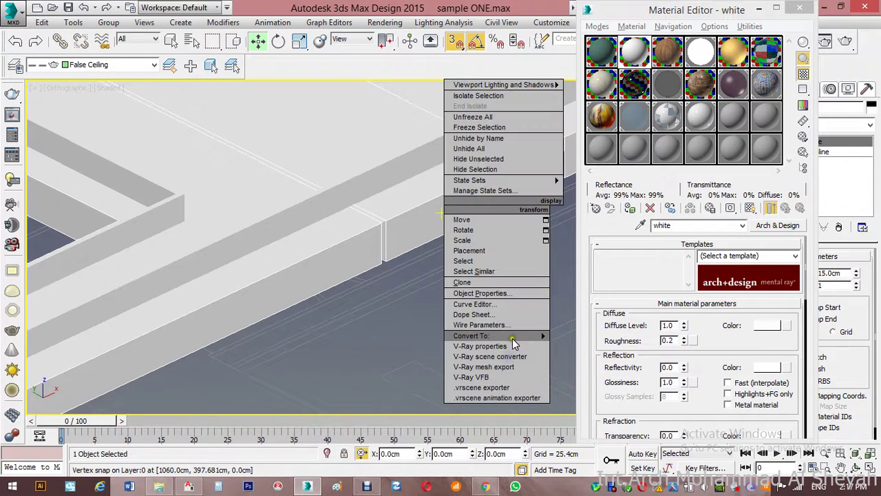
{"action": "left_click", "coordinate": [599, 344]}
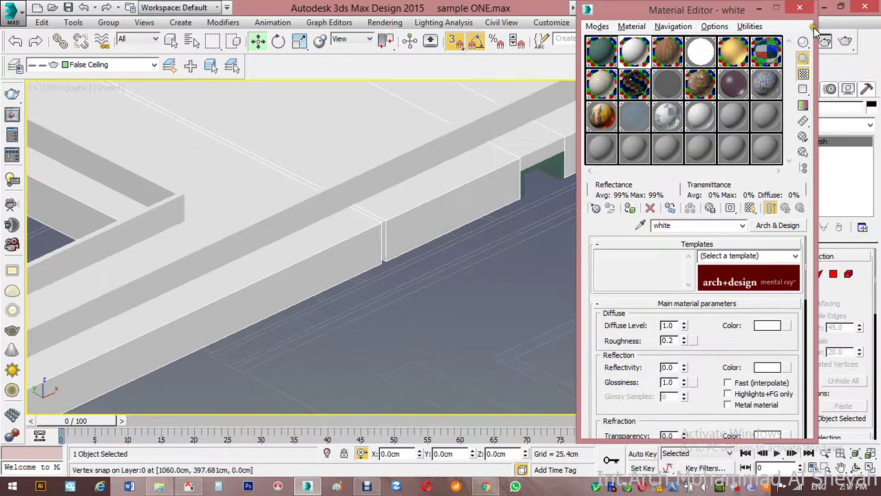
{"action": "key", "text": "m"}
{"action": "scroll", "coordinate": [852, 354], "scroll_direction": "down", "scroll_amount": 5}
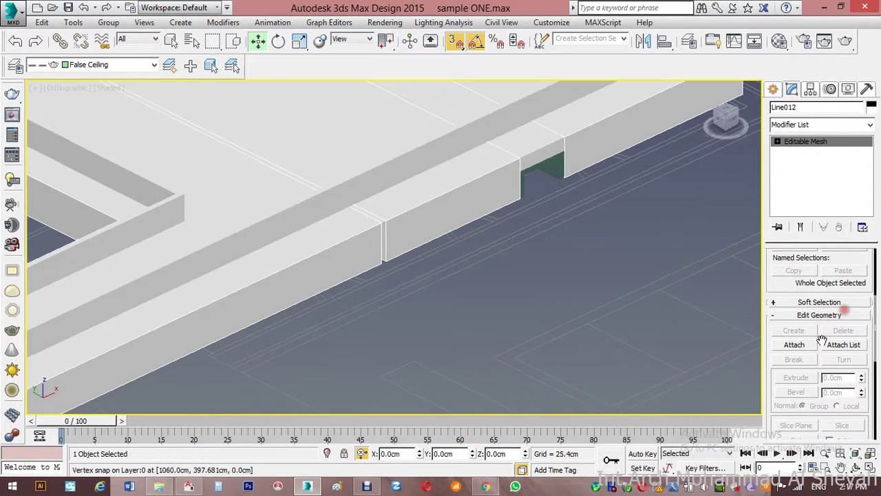
Attach the long beam and the short beam segment to Line012
{"action": "left_click", "coordinate": [794, 344]}
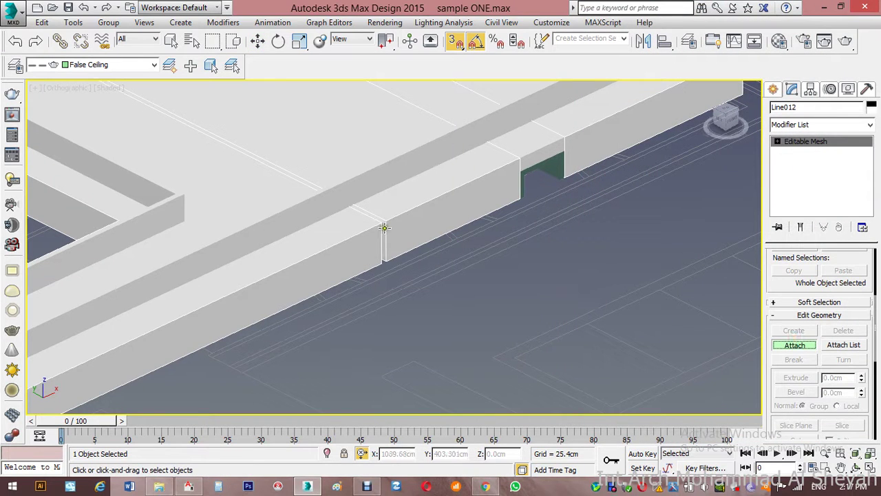
{"action": "left_click", "coordinate": [393, 172]}
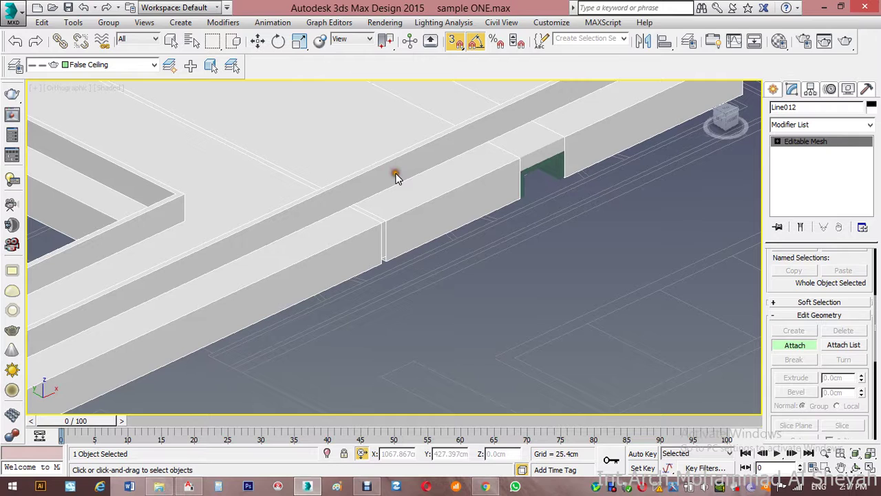
{"action": "left_click", "coordinate": [522, 148]}
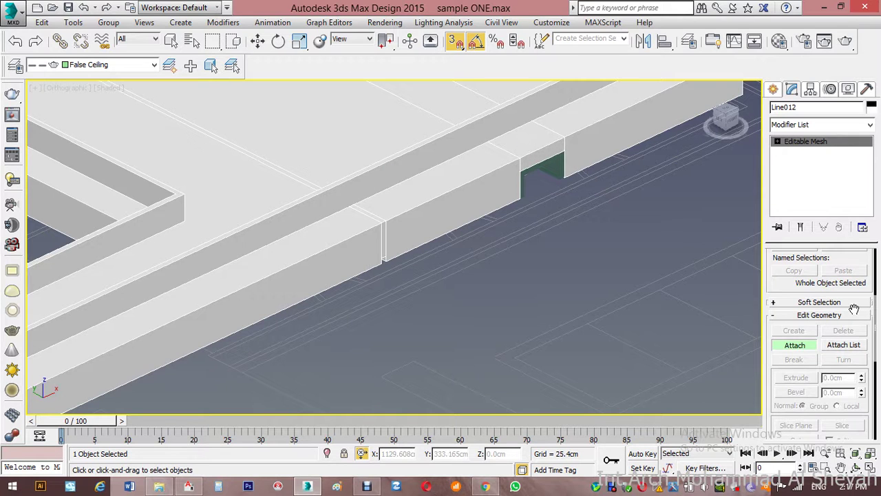
{"action": "left_click", "coordinate": [800, 347]}
{"action": "left_click", "coordinate": [602, 283]}
{"action": "scroll", "coordinate": [589, 307], "scroll_direction": "up", "scroll_amount": 2}
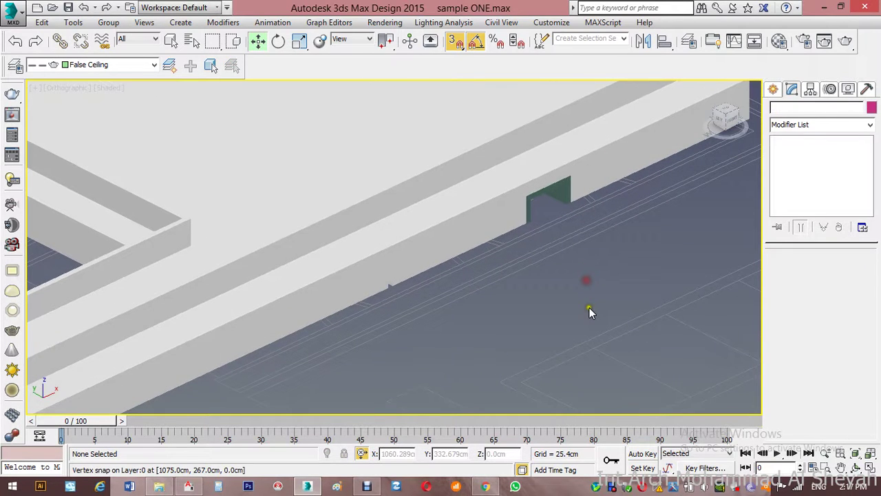
{"action": "scroll", "coordinate": [590, 308], "scroll_direction": "down", "scroll_amount": 3}
Outline the square spot splines of Rectangle022 at Spline level
{"action": "scroll", "coordinate": [406, 265], "scroll_direction": "down", "scroll_amount": 3}
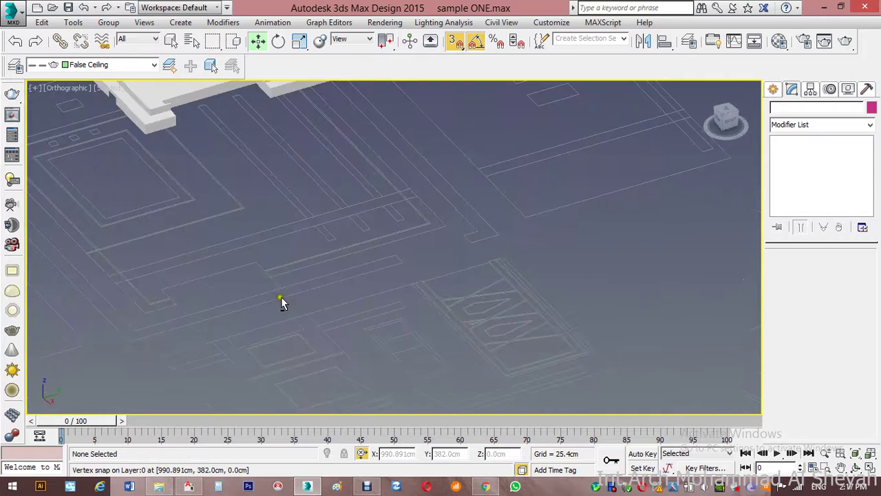
{"action": "mouse_move", "coordinate": [424, 311]}
{"action": "middle_mouse_down", "text": "alt"}
{"action": "mouse_move", "coordinate": [379, 311]}
{"action": "mouse_move", "coordinate": [401, 223]}
{"action": "mouse_move", "coordinate": [422, 6]}
{"action": "middle_mouse_up", "text": "alt"}
{"action": "scroll", "coordinate": [384, 255], "scroll_direction": "up", "scroll_amount": 5}
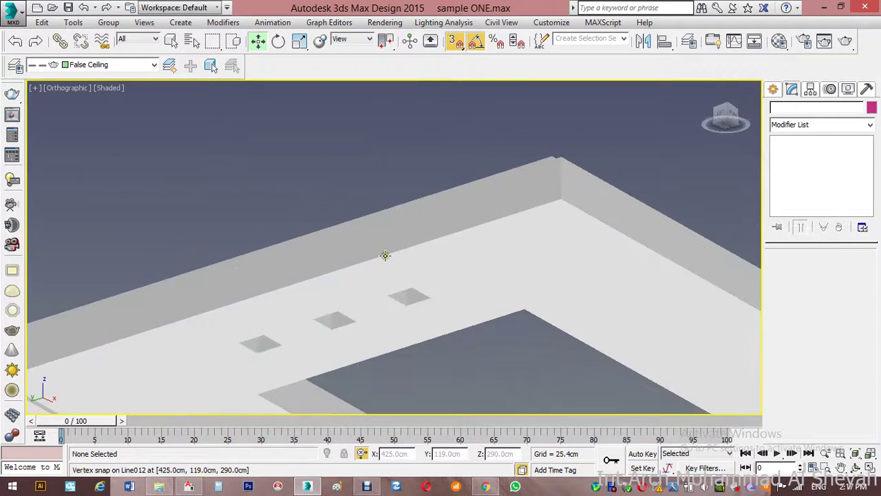
{"action": "scroll", "coordinate": [385, 256], "scroll_direction": "up", "scroll_amount": 4}
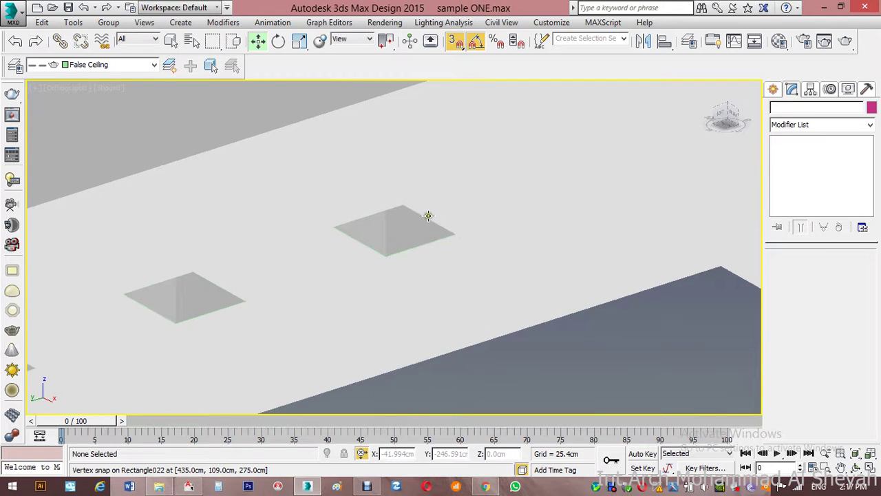
{"action": "left_click", "coordinate": [428, 216]}
{"action": "scroll", "coordinate": [457, 147], "scroll_direction": "down", "scroll_amount": 5}
{"action": "scroll", "coordinate": [527, 125], "scroll_direction": "down", "scroll_amount": 1}
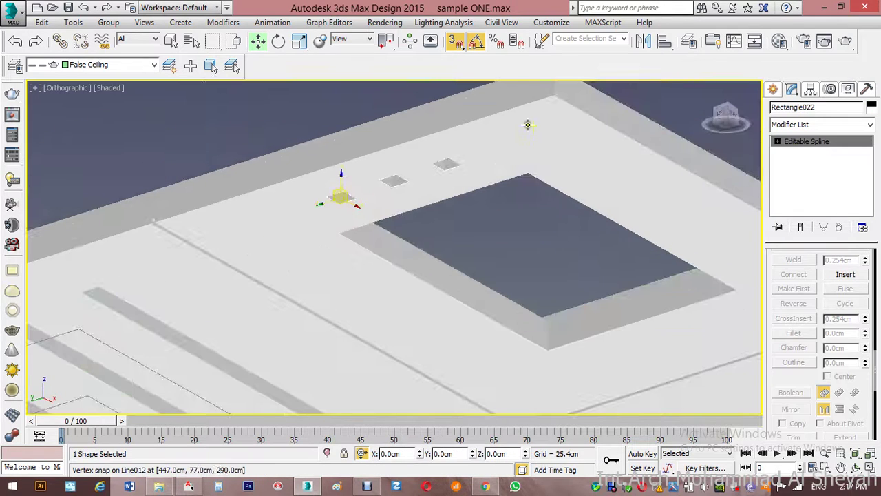
{"action": "left_click", "coordinate": [778, 141]}
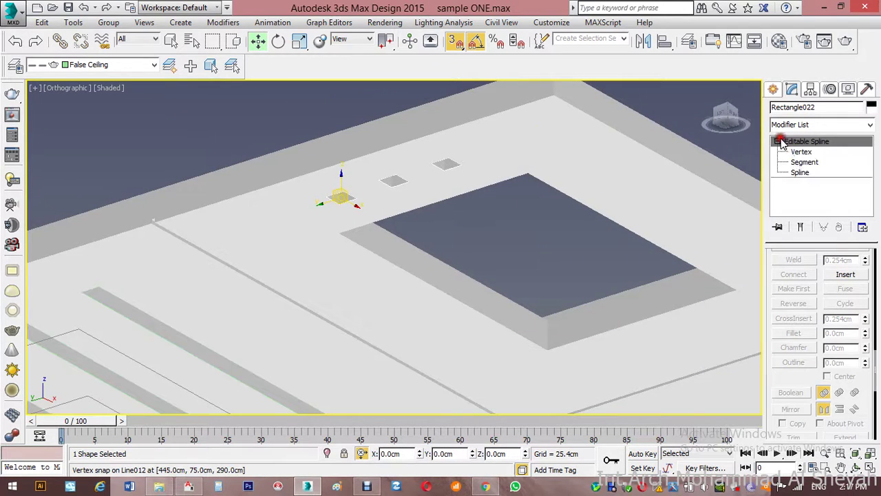
{"action": "left_click", "coordinate": [798, 172]}
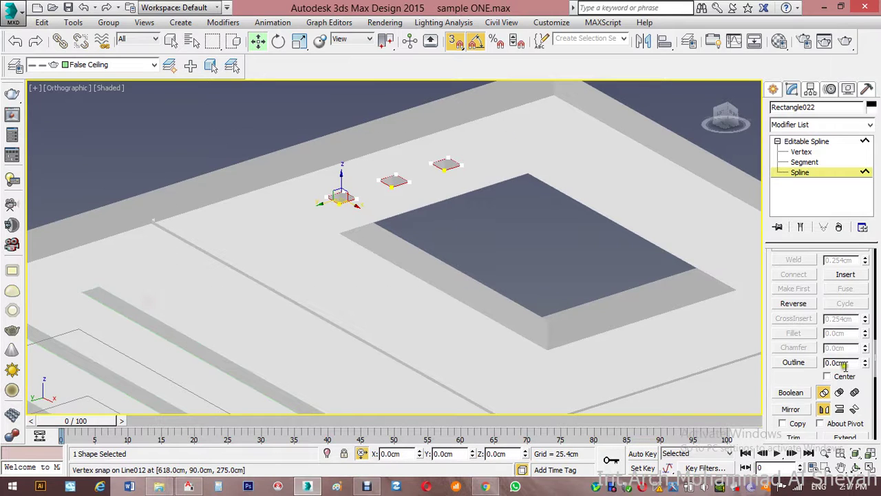
{"action": "left_click", "coordinate": [850, 361]}
{"action": "left_click", "coordinate": [801, 172]}
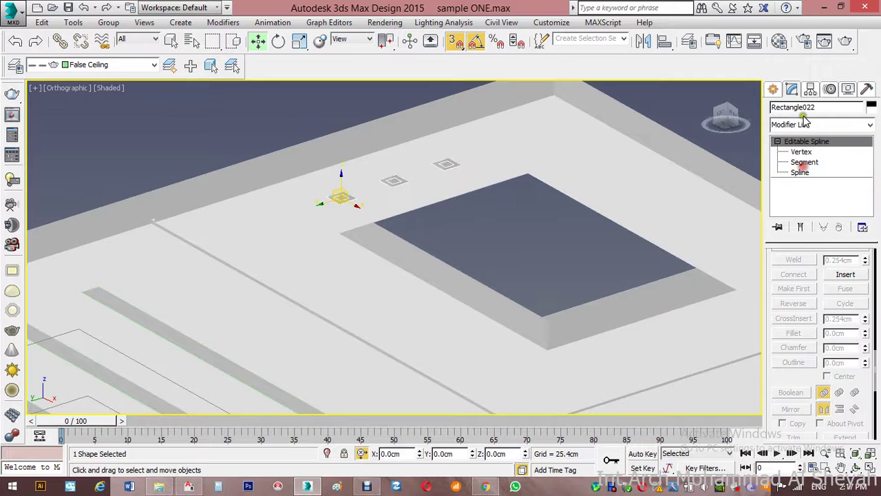
Extrude the square outlines 15 cm deep and make the glossy white material active
{"action": "left_click", "coordinate": [798, 124]}
{"action": "key", "text": "e"}
{"action": "left_click", "coordinate": [795, 190]}
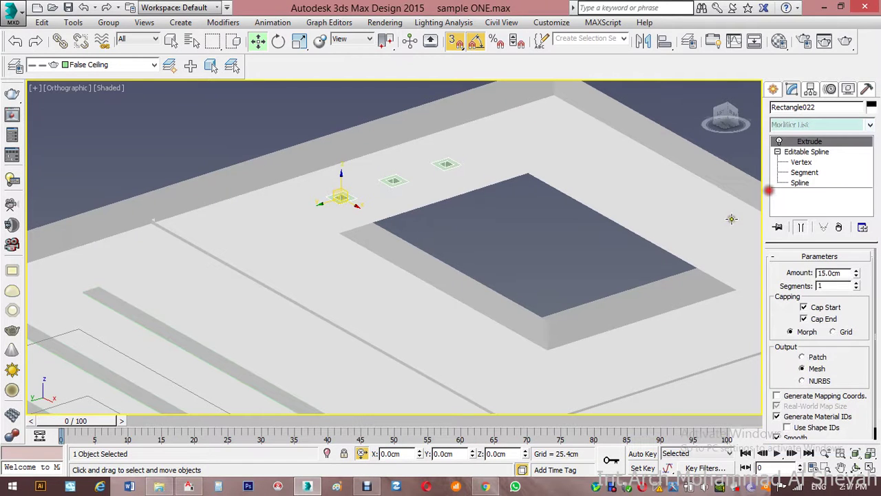
{"action": "middle_click_drag", "start_coordinate": [547, 236], "coordinate": [569, 246]}
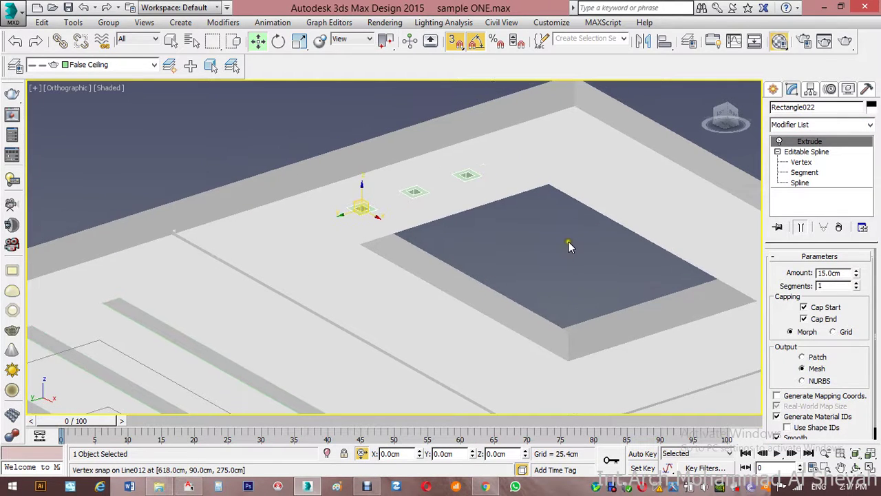
{"action": "key", "text": "m"}
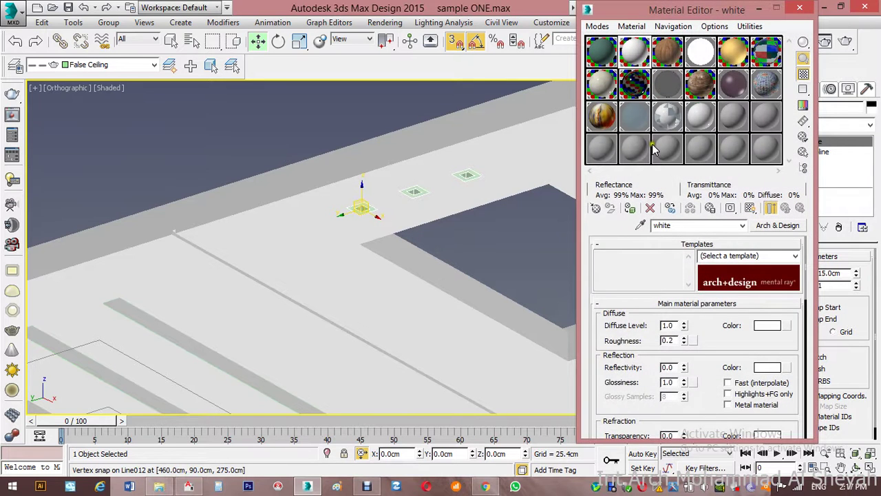
{"action": "left_click", "coordinate": [654, 150]}
{"action": "scroll", "coordinate": [481, 207], "scroll_direction": "up", "scroll_amount": 3}
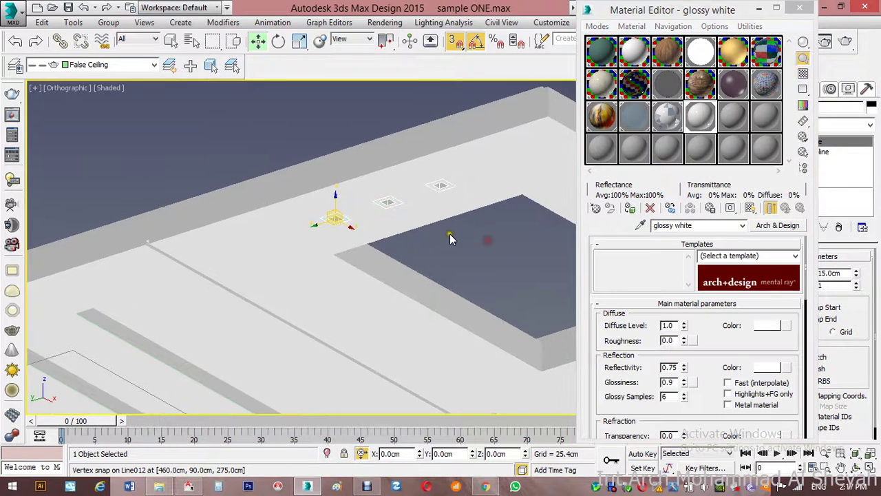
Clone the spot frames as an independent copy
{"action": "right_click", "coordinate": [575, 126]}
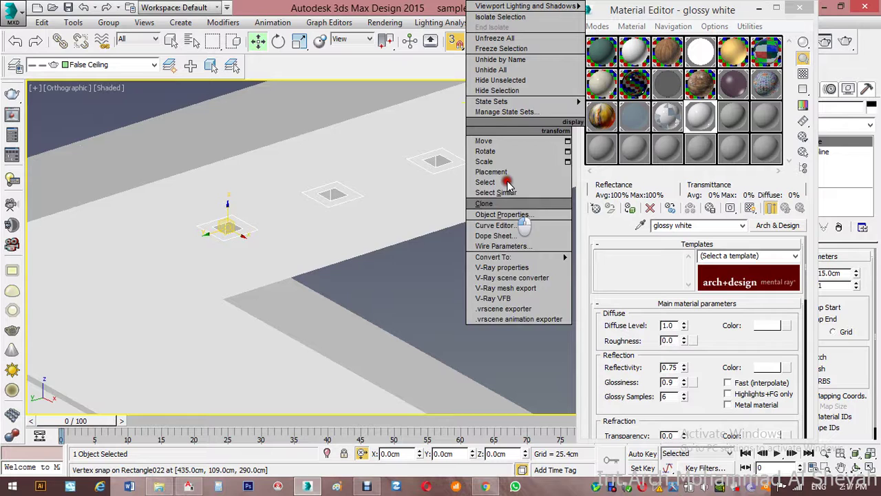
{"action": "left_click", "coordinate": [484, 204]}
{"action": "left_click", "coordinate": [389, 211]}
{"action": "left_click", "coordinate": [405, 291]}
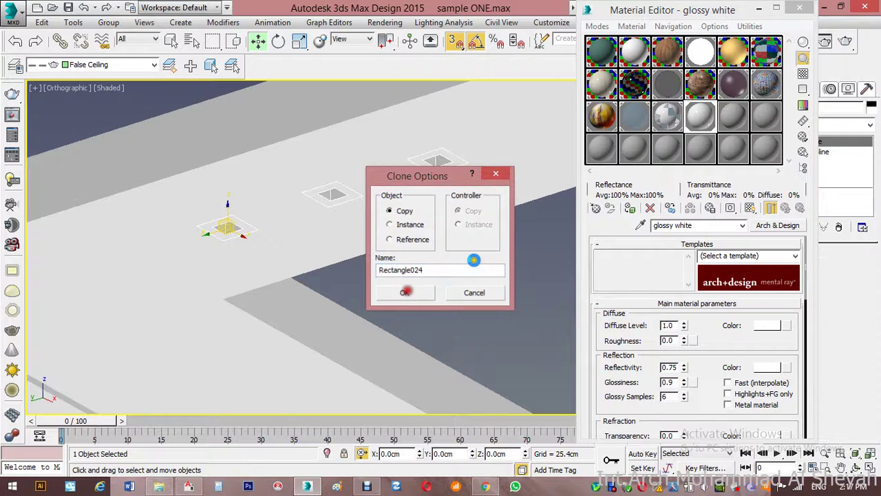
Select the copy's square splines and set its extrude depth to 13 cm
{"action": "left_click", "coordinate": [777, 152]}
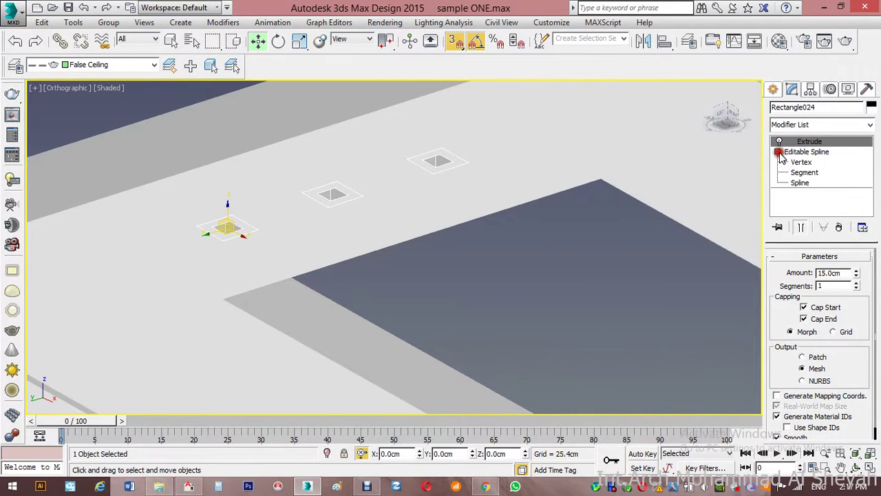
{"action": "left_click", "coordinate": [800, 183]}
{"action": "middle_click_drag", "start_coordinate": [531, 195], "coordinate": [549, 199]}
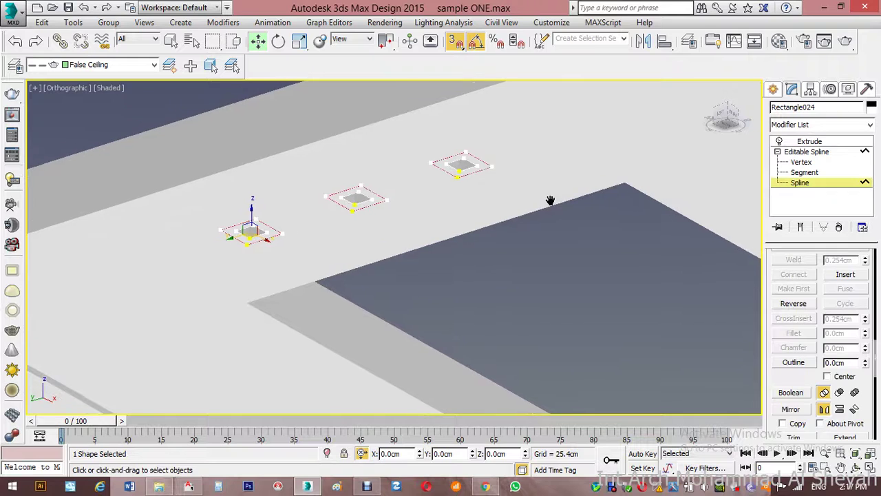
{"action": "left_click", "coordinate": [800, 182]}
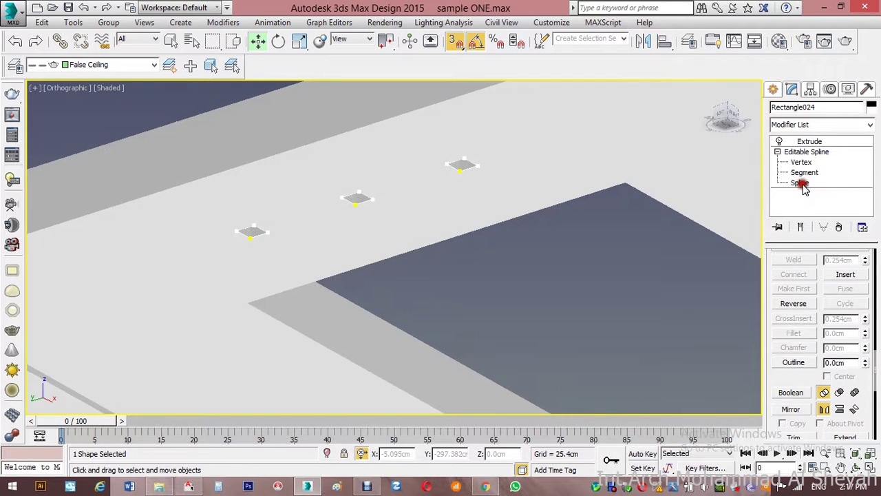
{"action": "left_click", "coordinate": [810, 141]}
{"action": "double_click", "coordinate": [837, 274]}
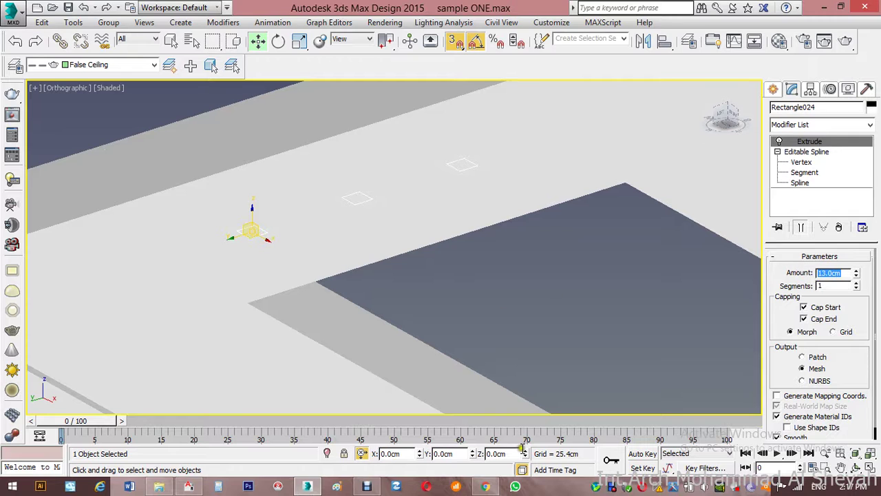
{"action": "middle_click_drag", "start_coordinate": [531, 319], "coordinate": [537, 332]}
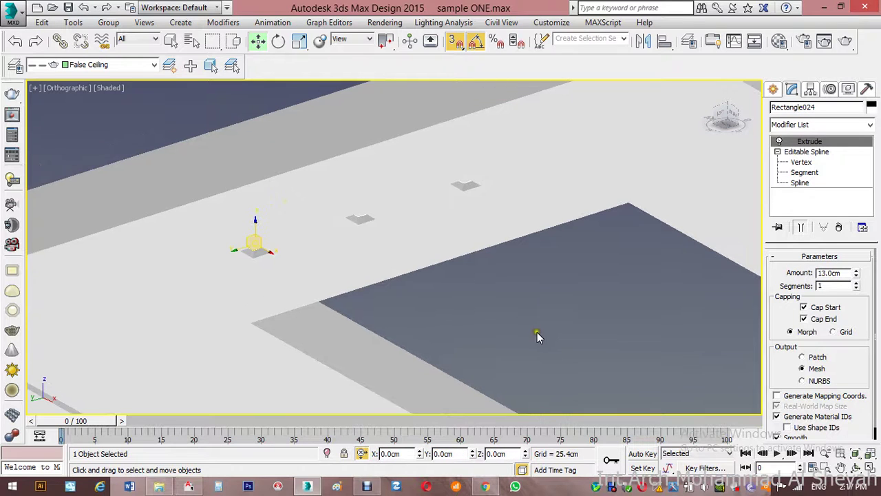
Give the copied spot panels the glowing 'light' material
{"action": "key", "text": "m"}
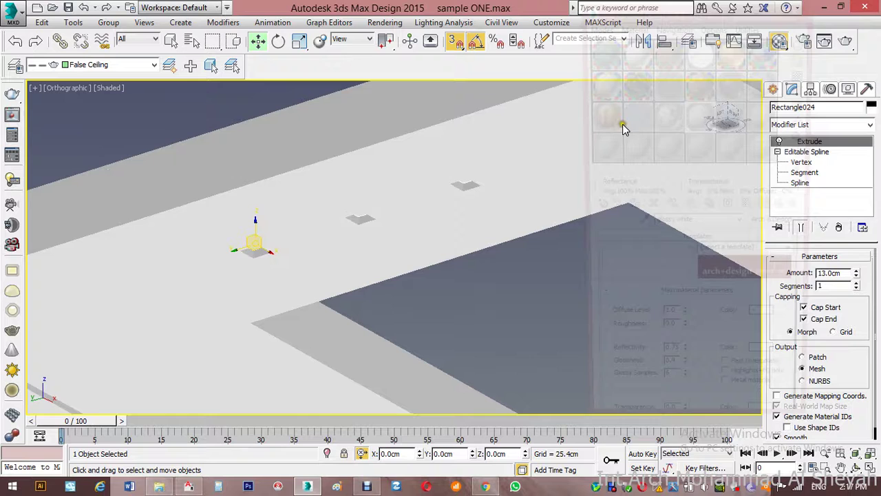
{"action": "left_click", "coordinate": [710, 59]}
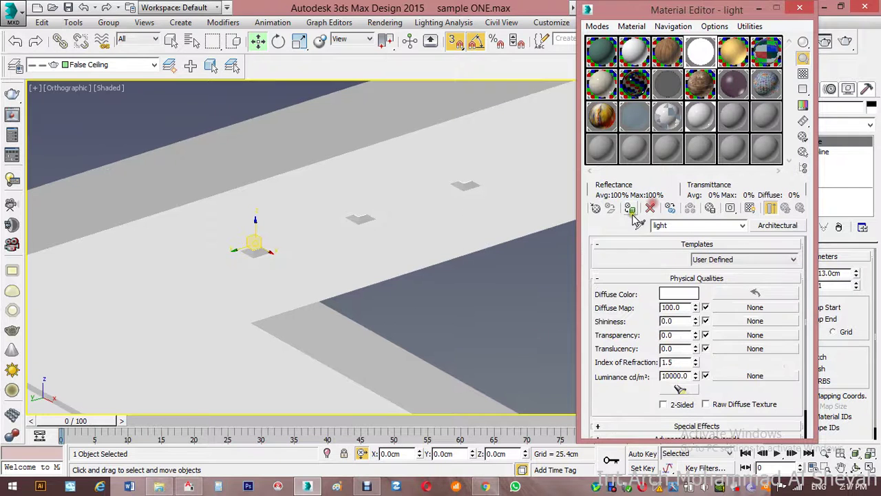
{"action": "left_click", "coordinate": [798, 9]}
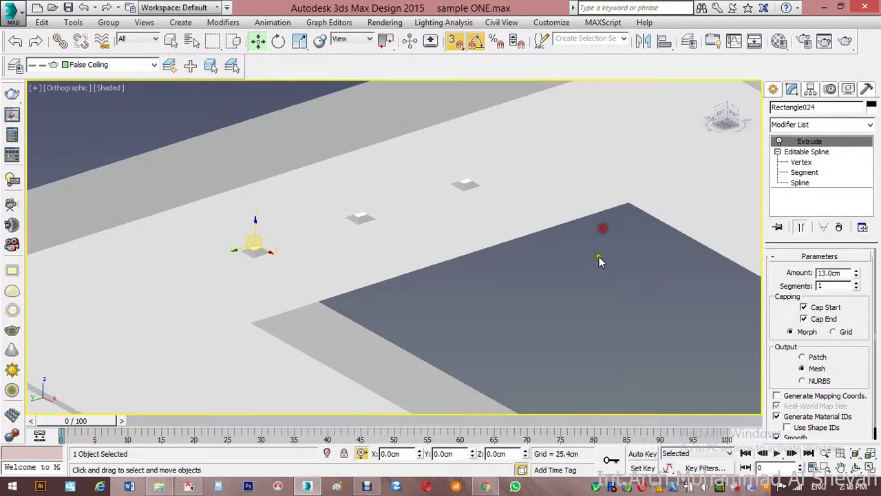
Outline all the linear strip splines of Rectangle021 at Spline level
{"action": "scroll", "coordinate": [599, 256], "scroll_direction": "down", "scroll_amount": 3}
{"action": "middle_click_drag", "start_coordinate": [598, 258], "coordinate": [552, 219], "text": "alt"}
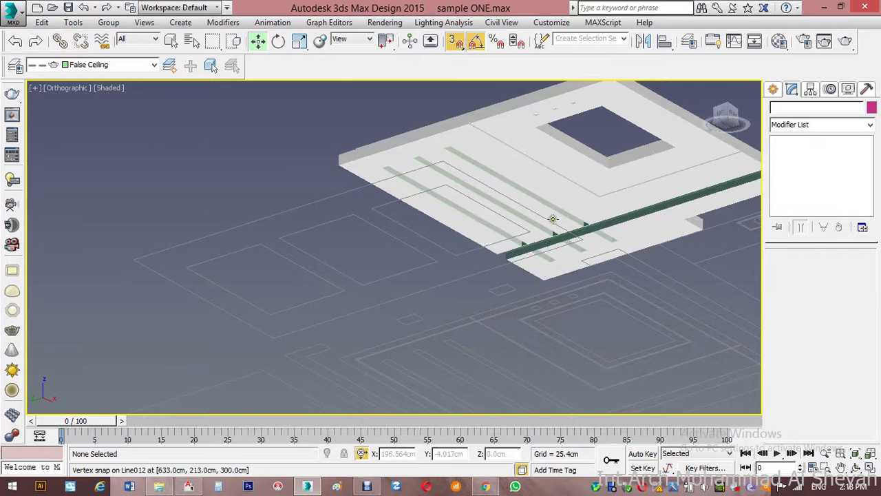
{"action": "scroll", "coordinate": [553, 219], "scroll_direction": "up", "scroll_amount": 5}
{"action": "left_click", "coordinate": [678, 223]}
{"action": "scroll", "coordinate": [527, 211], "scroll_direction": "down", "scroll_amount": 3}
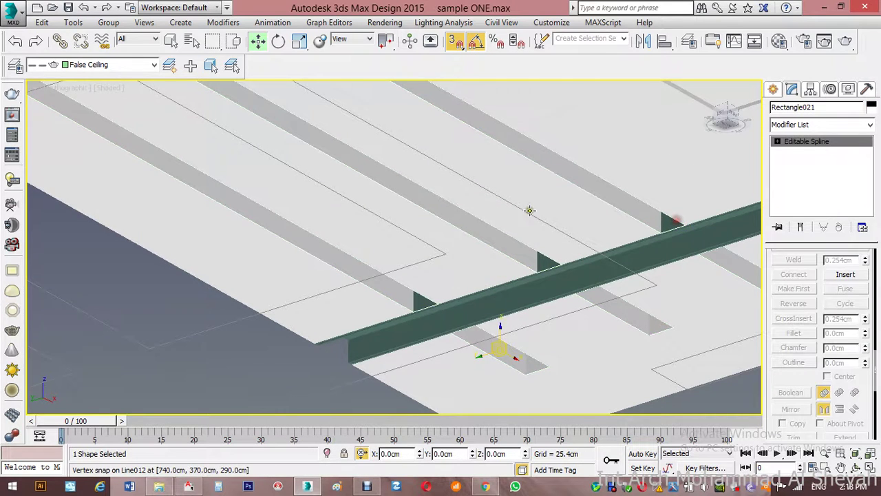
{"action": "scroll", "coordinate": [534, 210], "scroll_direction": "down", "scroll_amount": 3}
{"action": "left_click", "coordinate": [777, 141]}
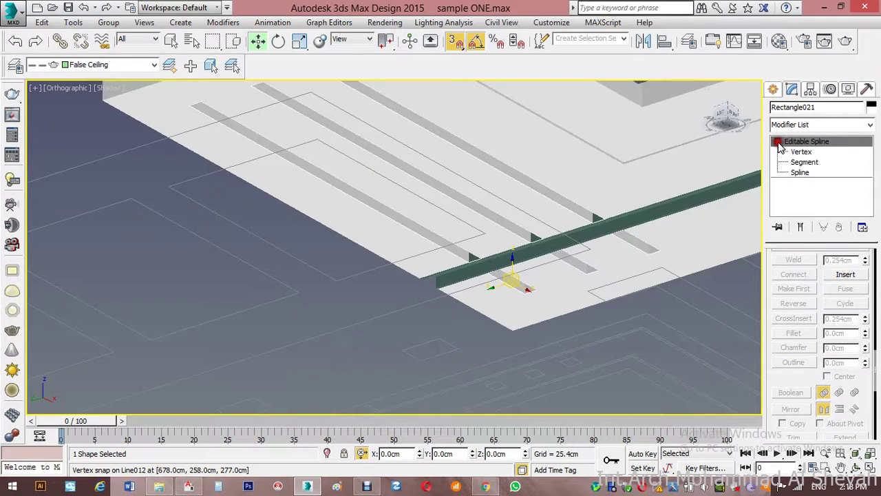
{"action": "left_click", "coordinate": [799, 172]}
{"action": "mouse_move", "coordinate": [662, 175]}
{"action": "left_mouse_down"}
{"action": "mouse_move", "coordinate": [343, 339]}
{"action": "mouse_move", "coordinate": [421, 328]}
{"action": "left_mouse_up"}
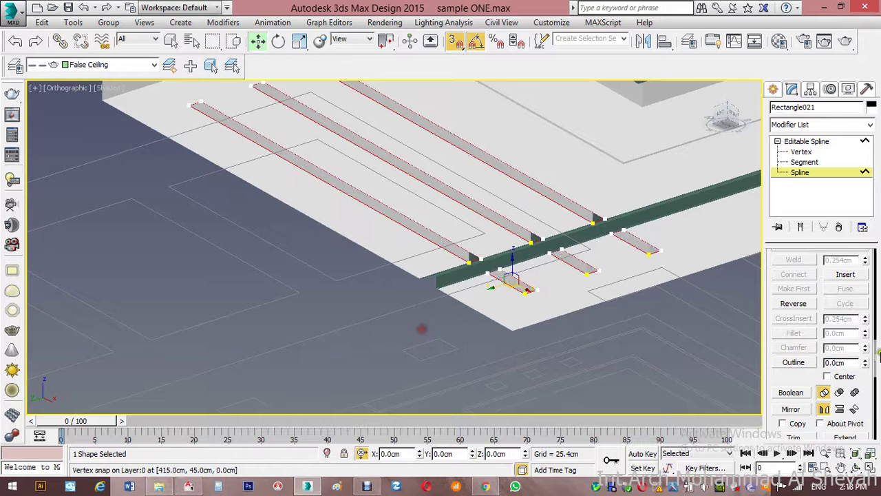
{"action": "left_click", "coordinate": [850, 365]}
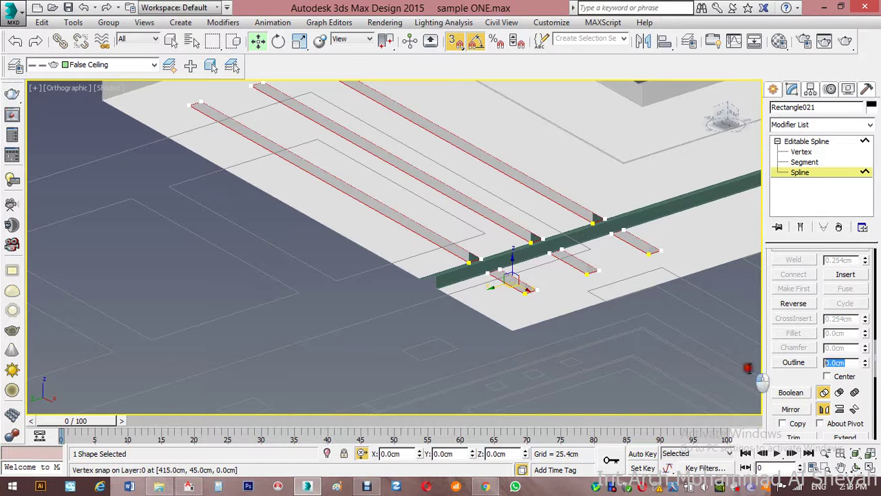
{"action": "left_click", "coordinate": [796, 181]}
Extrude the strip rectangles 15 cm deep and open the Material Editor
{"action": "left_click", "coordinate": [801, 125]}
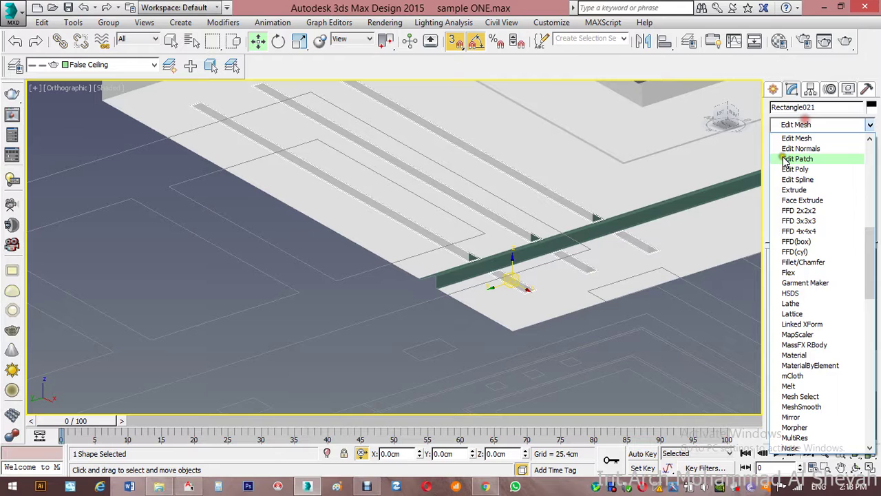
{"action": "left_click", "coordinate": [806, 190]}
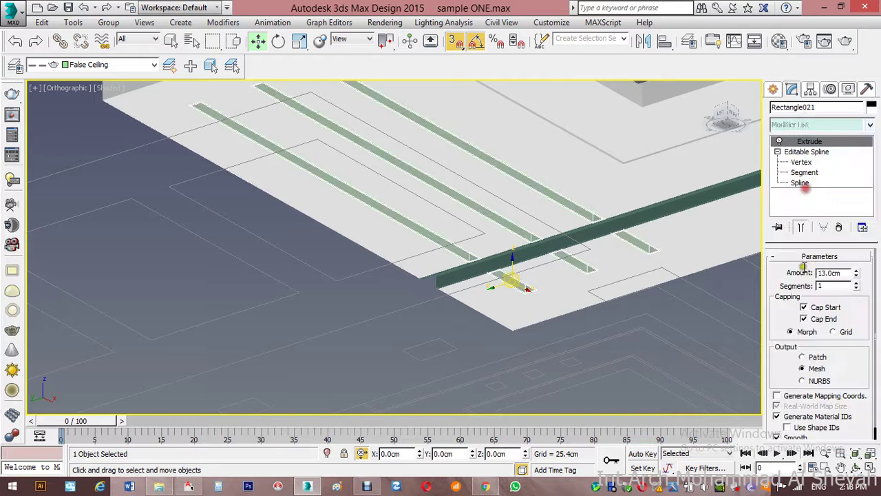
{"action": "left_click", "coordinate": [844, 272]}
{"action": "type", "text": "15"}
{"action": "middle_click_drag", "start_coordinate": [596, 263], "coordinate": [588, 265]}
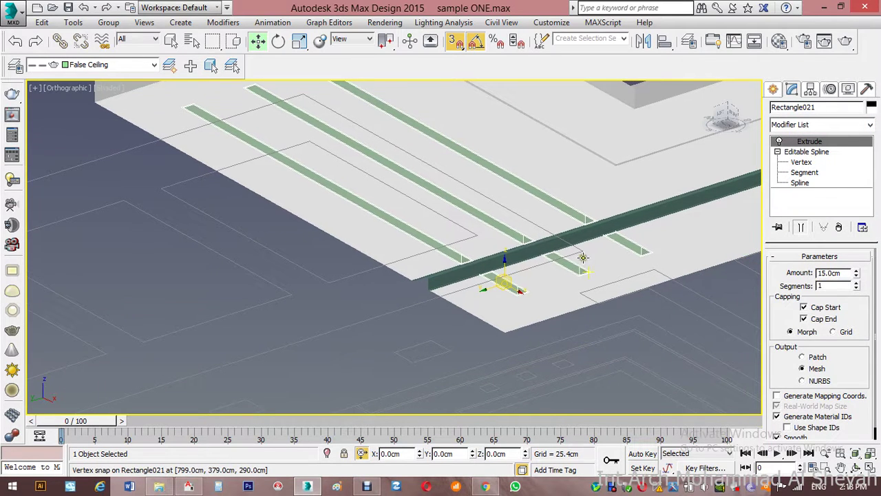
{"action": "key", "text": "m"}
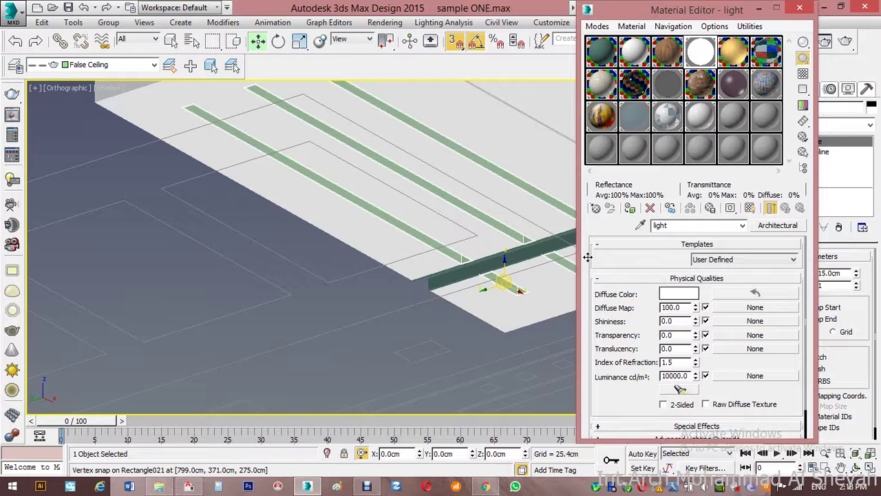
Clone the ceiling strips as a copy and close the Material Editor
{"action": "right_click", "coordinate": [497, 132]}
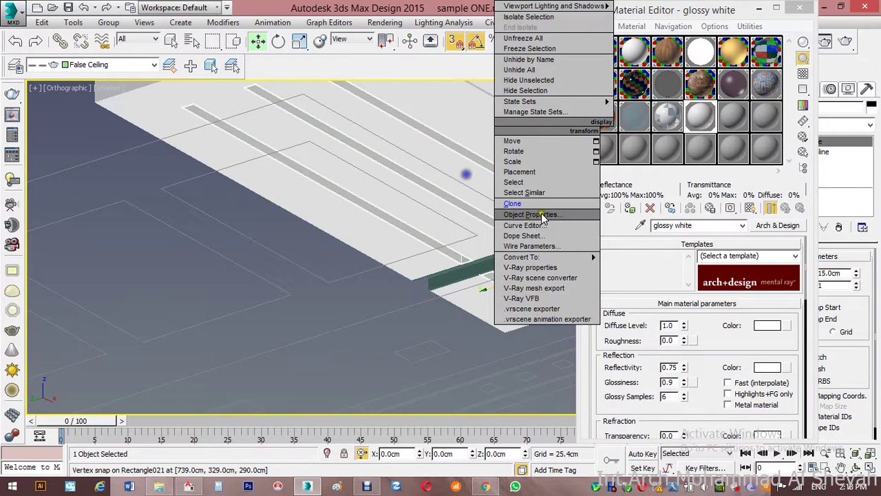
{"action": "left_click", "coordinate": [523, 203]}
{"action": "left_click", "coordinate": [401, 291]}
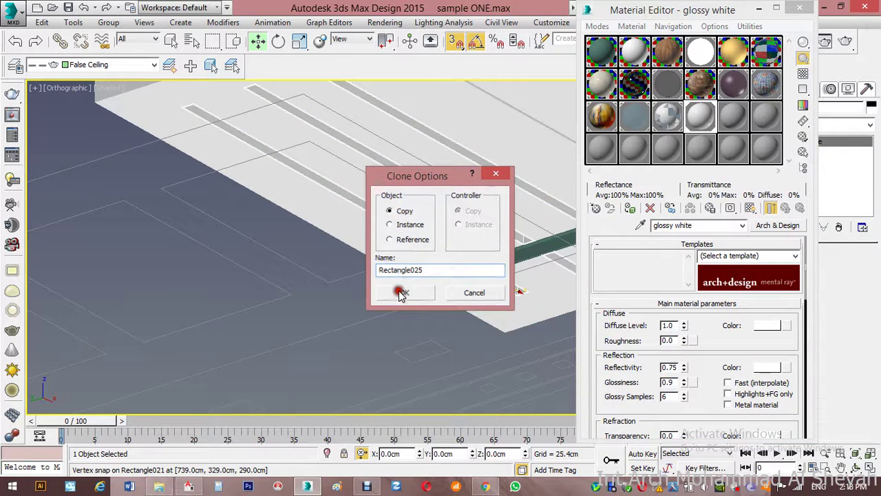
{"action": "left_click", "coordinate": [848, 12]}
Select the copy's strip splines and set its extrusion depth to 13 cm
{"action": "left_click", "coordinate": [778, 152]}
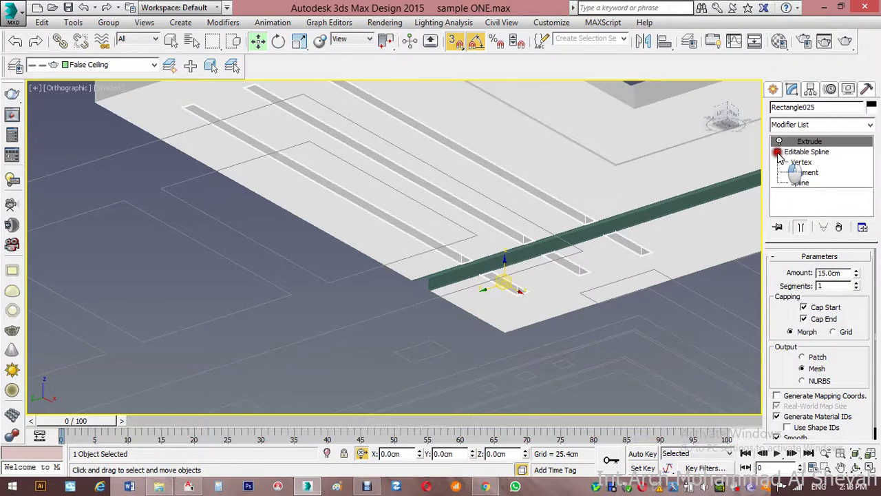
{"action": "left_click", "coordinate": [799, 182]}
{"action": "middle_click_drag", "start_coordinate": [649, 220], "coordinate": [618, 221]}
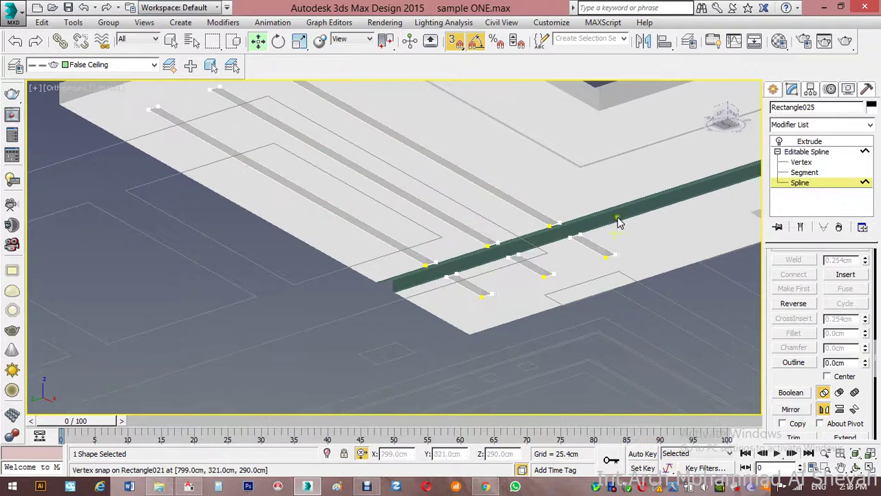
{"action": "left_click", "coordinate": [809, 141]}
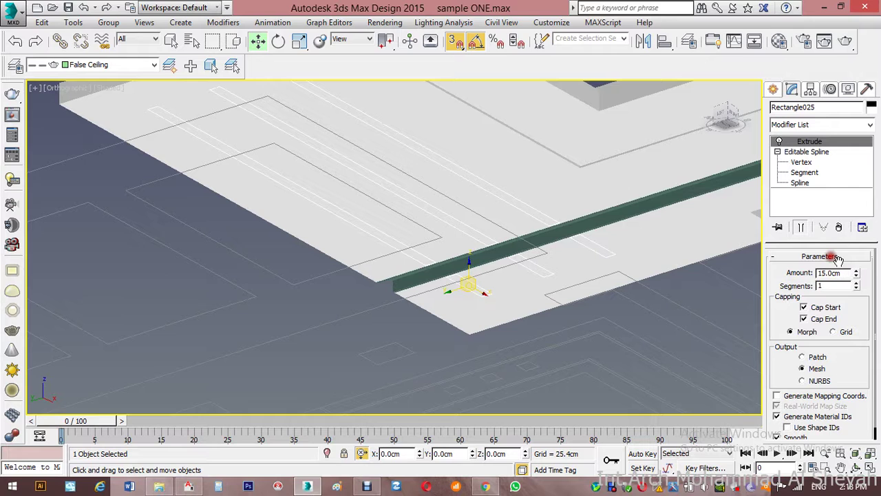
{"action": "double_click", "coordinate": [830, 273]}
{"action": "type", "text": "13"}
{"action": "key", "text": "Return"}
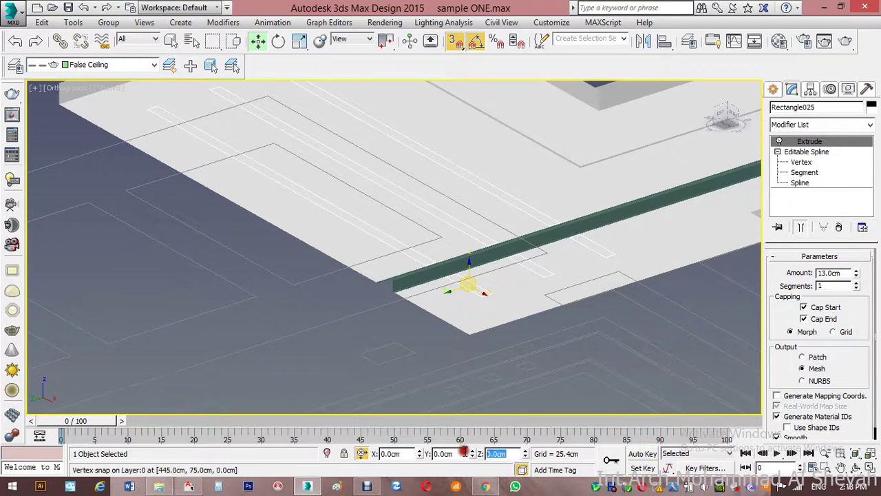
{"action": "middle_click_drag", "start_coordinate": [544, 261], "coordinate": [546, 271]}
Assign the glowing 'light' material to the copied strips
{"action": "key", "text": "m"}
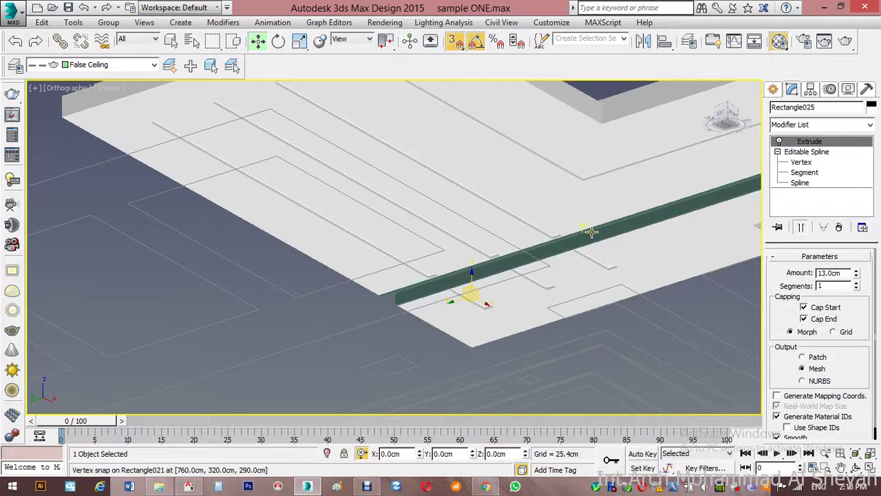
{"action": "left_click", "coordinate": [713, 56]}
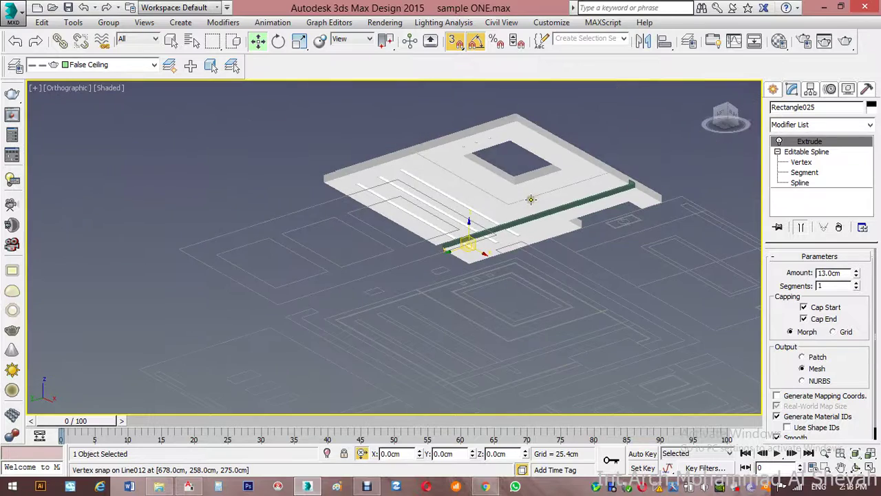
{"action": "mouse_move", "coordinate": [530, 200]}
{"action": "middle_mouse_down", "text": "alt"}
{"action": "mouse_move", "coordinate": [587, 236]}
{"action": "mouse_move", "coordinate": [578, 263]}
{"action": "middle_mouse_up", "text": "alt"}
Deselect everything and switch to a Top view with edged faces shown
{"action": "left_click", "coordinate": [614, 251]}
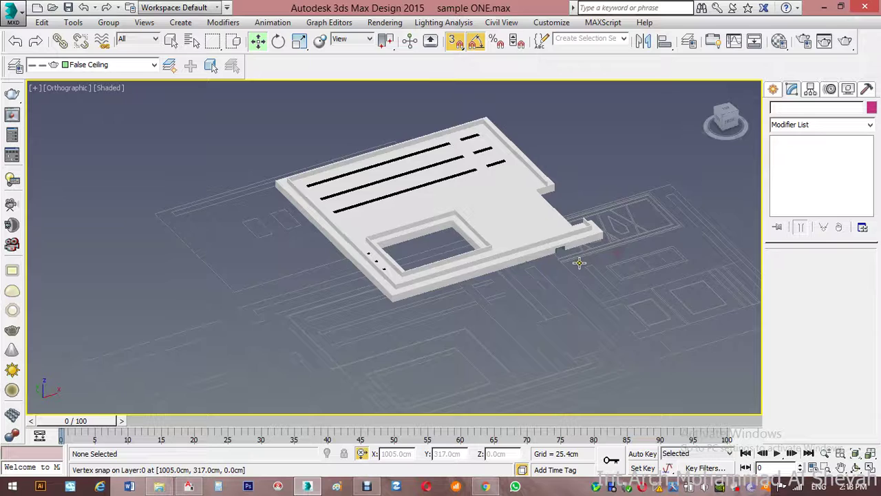
{"action": "scroll", "coordinate": [617, 212], "scroll_direction": "up", "scroll_amount": 3}
{"action": "key", "text": "t"}
{"action": "scroll", "coordinate": [626, 214], "scroll_direction": "down", "scroll_amount": 5}
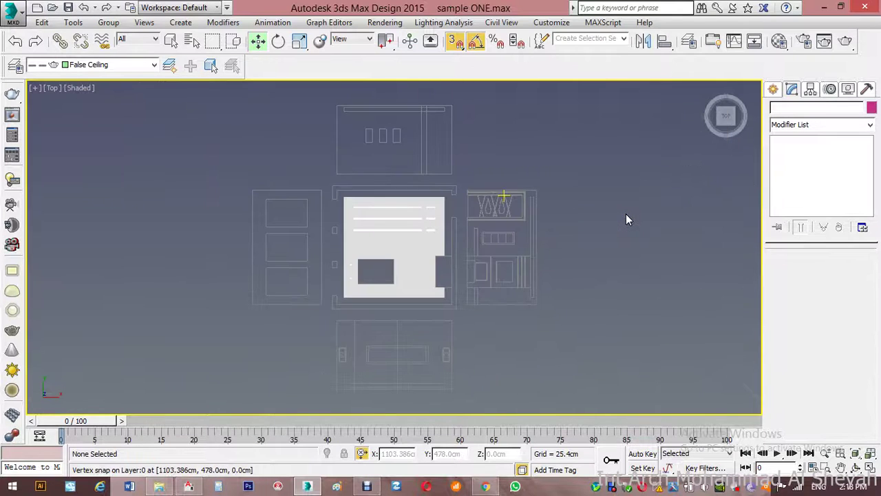
{"action": "scroll", "coordinate": [591, 196], "scroll_direction": "up", "scroll_amount": 5}
{"action": "scroll", "coordinate": [592, 196], "scroll_direction": "down", "scroll_amount": 2}
{"action": "scroll", "coordinate": [592, 193], "scroll_direction": "down", "scroll_amount": 2}
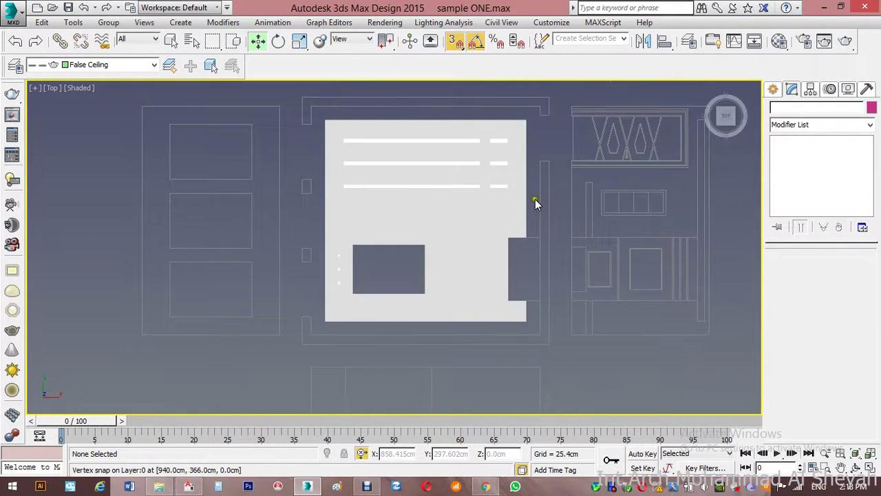
{"action": "key", "text": "F4"}
{"action": "middle_click_drag", "start_coordinate": [535, 200], "coordinate": [588, 215]}
{"action": "scroll", "coordinate": [587, 215], "scroll_direction": "up", "scroll_amount": 4}
{"action": "scroll", "coordinate": [637, 181], "scroll_direction": "down", "scroll_amount": 2}
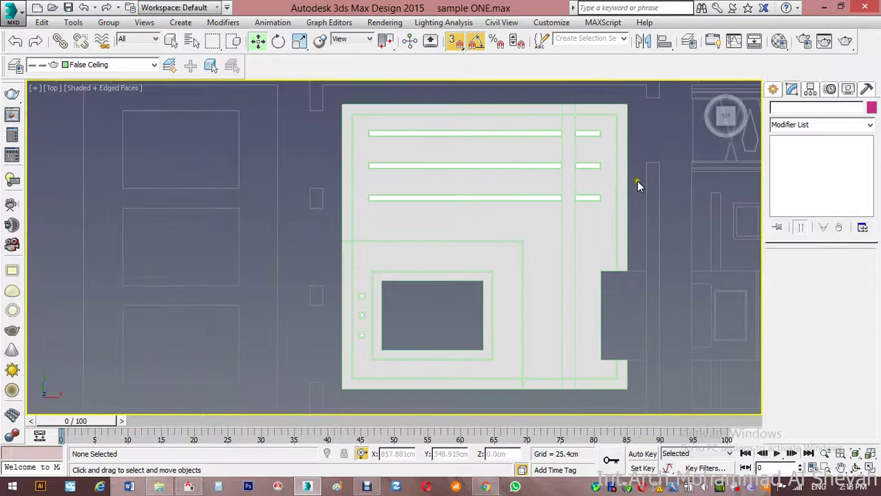
Trace a line along the ceiling's outer edge, from the right-edge notch around all four corners
{"action": "left_click", "coordinate": [772, 90]}
{"action": "left_click", "coordinate": [796, 181]}
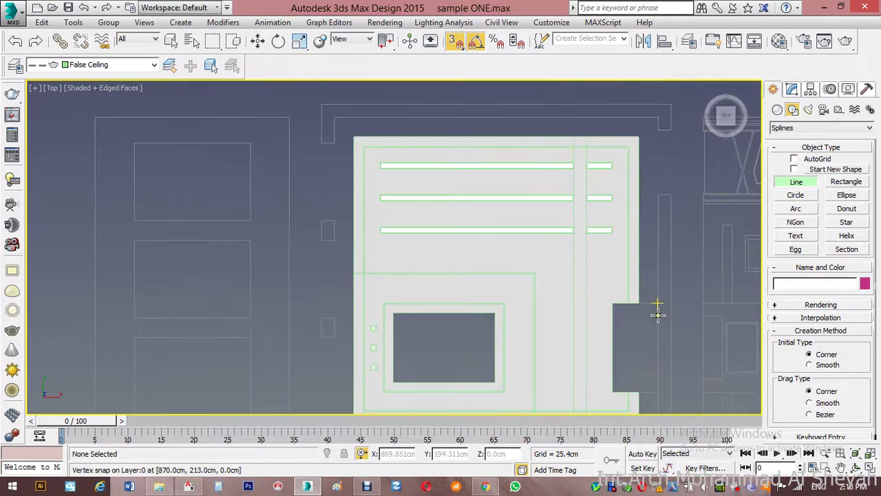
{"action": "scroll", "coordinate": [636, 305], "scroll_direction": "up", "scroll_amount": 2}
{"action": "left_click", "coordinate": [631, 304]}
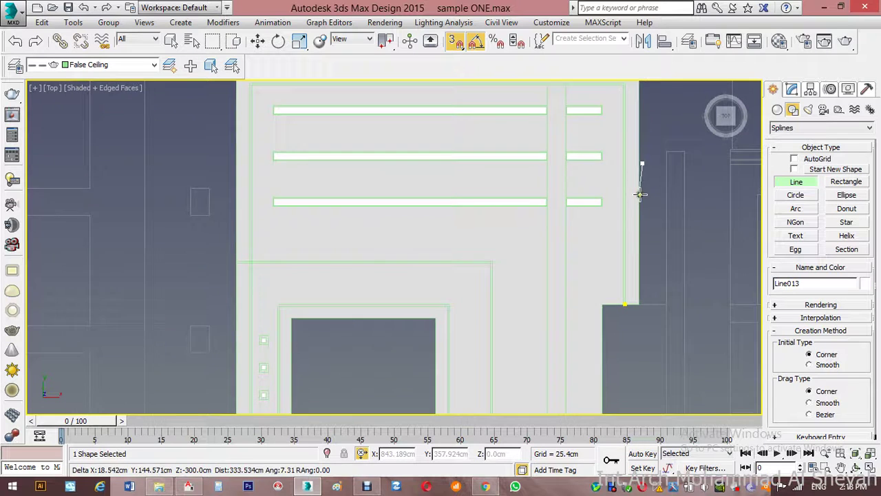
{"action": "scroll", "coordinate": [640, 144], "scroll_direction": "down", "scroll_amount": 2}
{"action": "scroll", "coordinate": [640, 145], "scroll_direction": "up", "scroll_amount": 3}
{"action": "left_click", "coordinate": [679, 142]}
{"action": "scroll", "coordinate": [678, 142], "scroll_direction": "down", "scroll_amount": 3}
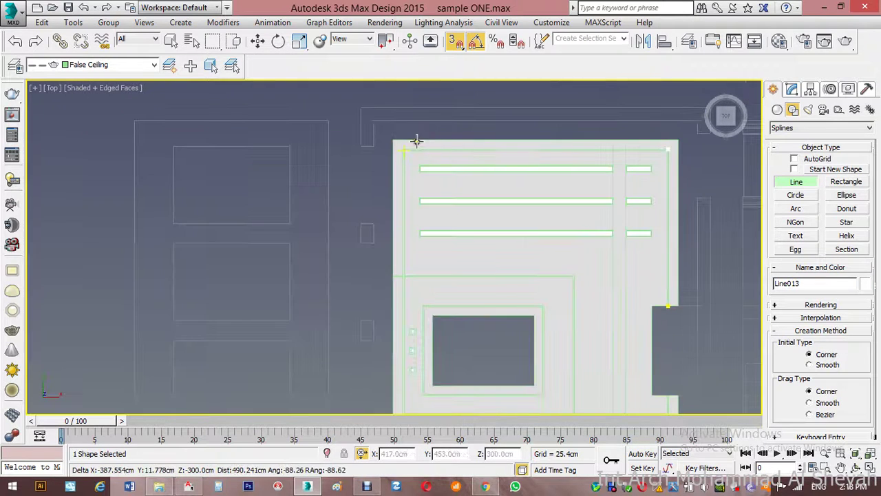
{"action": "scroll", "coordinate": [399, 148], "scroll_direction": "up", "scroll_amount": 3}
{"action": "left_click", "coordinate": [403, 148]}
{"action": "scroll", "coordinate": [443, 99], "scroll_direction": "down", "scroll_amount": 2}
{"action": "scroll", "coordinate": [455, 292], "scroll_direction": "down", "scroll_amount": 2}
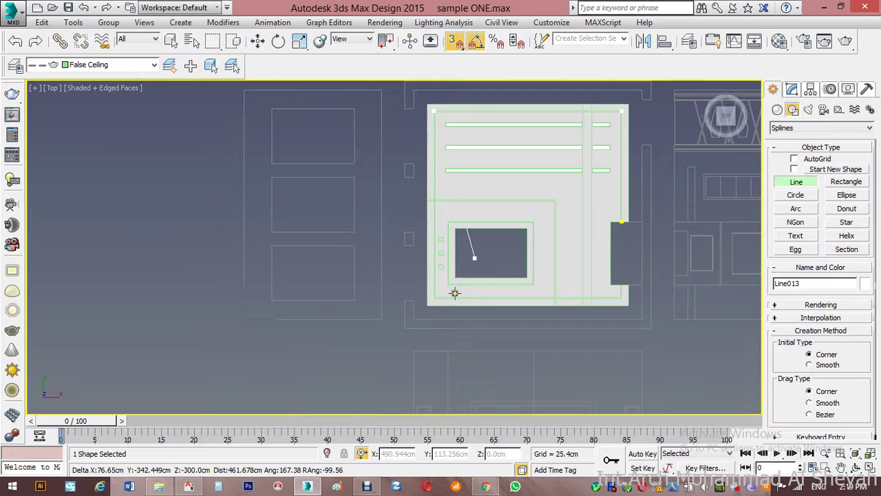
{"action": "scroll", "coordinate": [431, 300], "scroll_direction": "up", "scroll_amount": 2}
{"action": "scroll", "coordinate": [403, 302], "scroll_direction": "up", "scroll_amount": 2}
{"action": "left_click", "coordinate": [358, 292]}
{"action": "scroll", "coordinate": [358, 292], "scroll_direction": "down", "scroll_amount": 2}
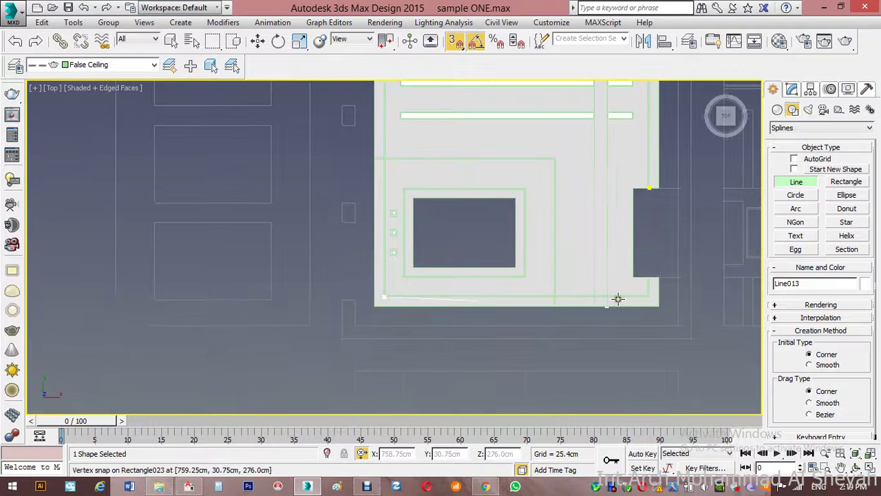
{"action": "scroll", "coordinate": [617, 298], "scroll_direction": "up", "scroll_amount": 3}
{"action": "left_click", "coordinate": [663, 291]}
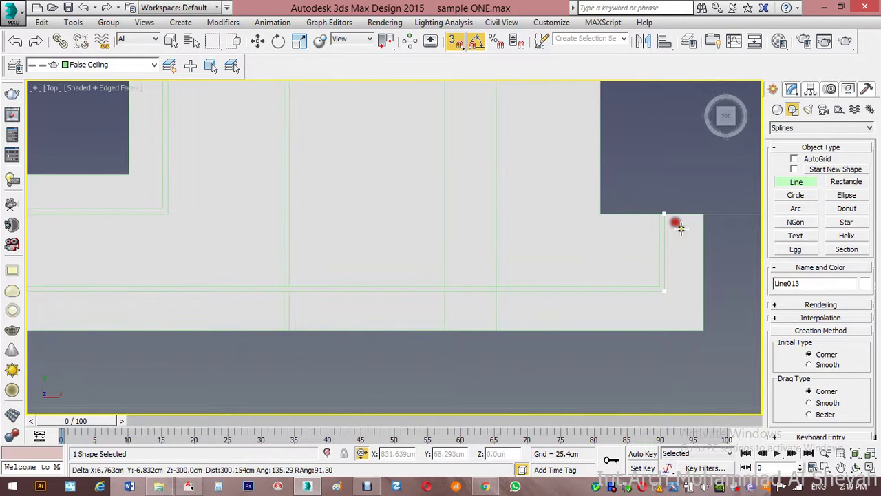
{"action": "scroll", "coordinate": [671, 267], "scroll_direction": "down", "scroll_amount": 3}
{"action": "scroll", "coordinate": [670, 267], "scroll_direction": "up", "scroll_amount": 2}
{"action": "right_click", "coordinate": [622, 221]}
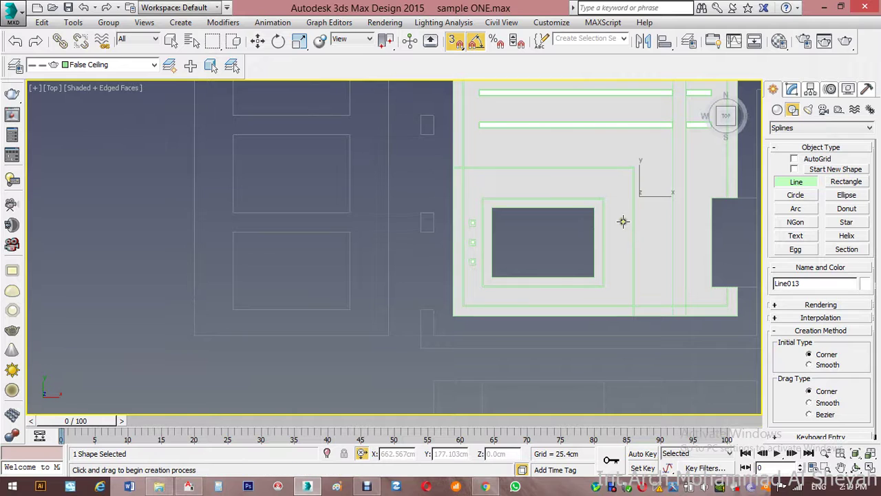
Draw a closed four-corner outline around the square opening's frame
{"action": "scroll", "coordinate": [601, 210], "scroll_direction": "up", "scroll_amount": 3}
{"action": "left_click", "coordinate": [606, 184]}
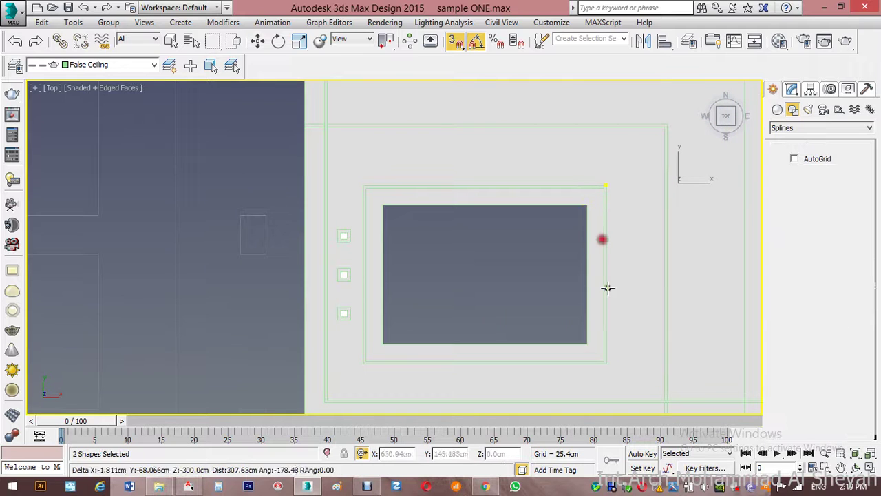
{"action": "left_click", "coordinate": [606, 363]}
{"action": "left_click", "coordinate": [363, 363]}
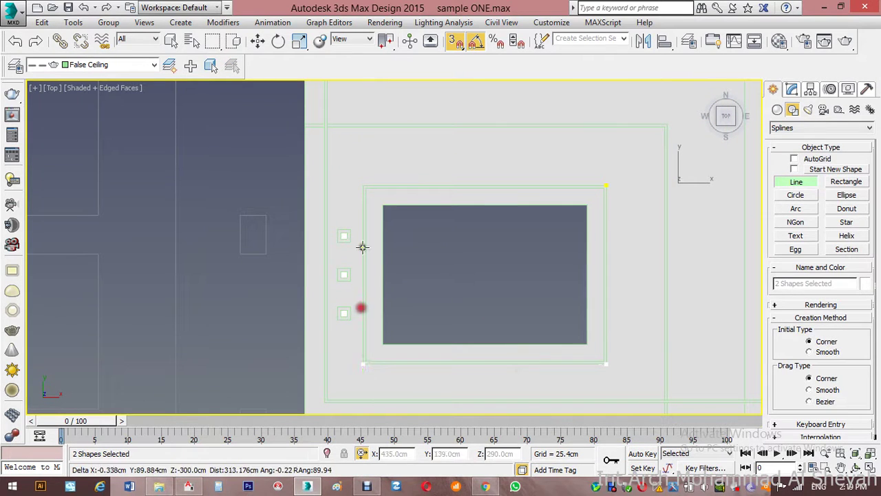
{"action": "left_click", "coordinate": [357, 182]}
{"action": "left_click", "coordinate": [605, 185]}
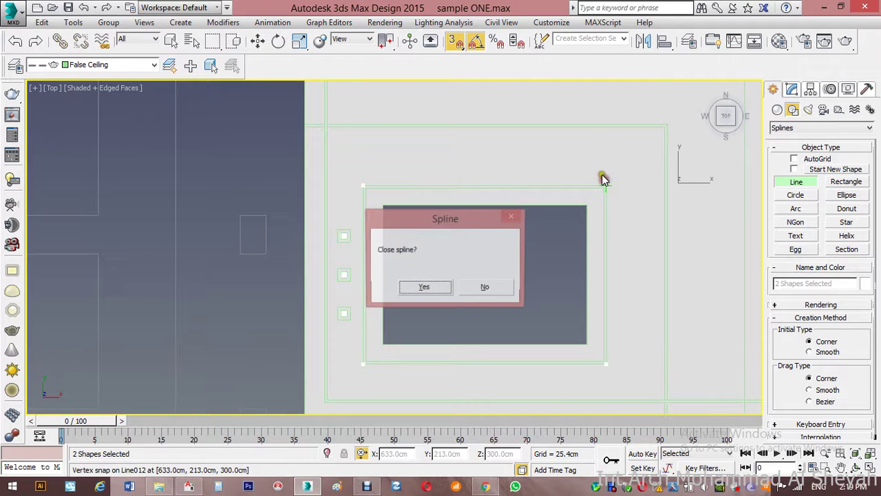
{"action": "left_click", "coordinate": [423, 289]}
{"action": "middle_click_drag", "start_coordinate": [511, 246], "coordinate": [521, 165], "text": "alt"}
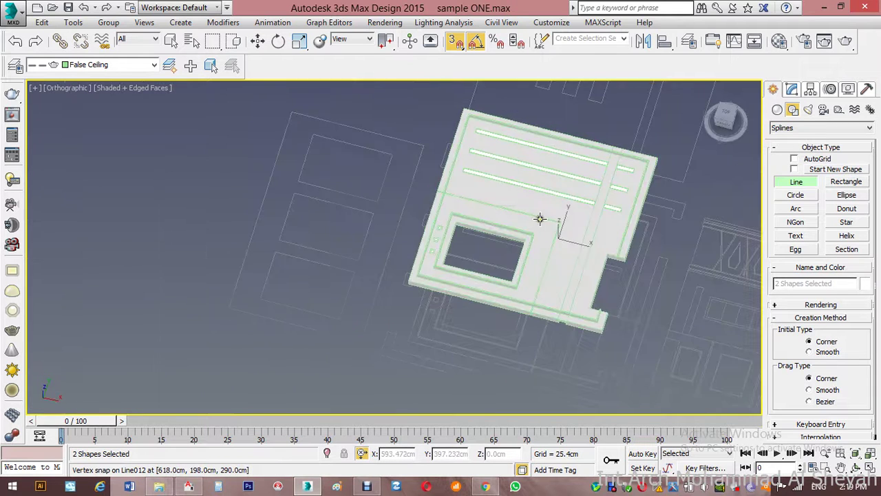
Make the outline spline renderable in both the viewport and the renderer
{"action": "key", "text": "z"}
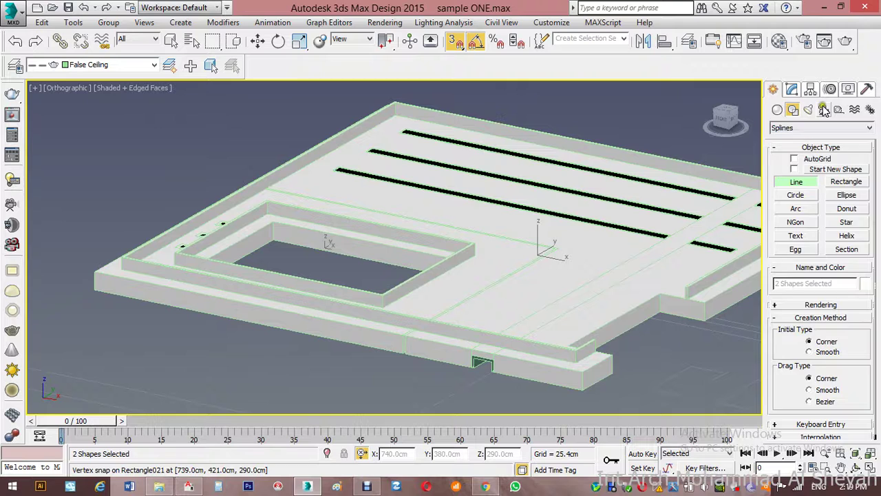
{"action": "left_click", "coordinate": [792, 89]}
{"action": "scroll", "coordinate": [809, 289], "scroll_direction": "down", "scroll_amount": 10}
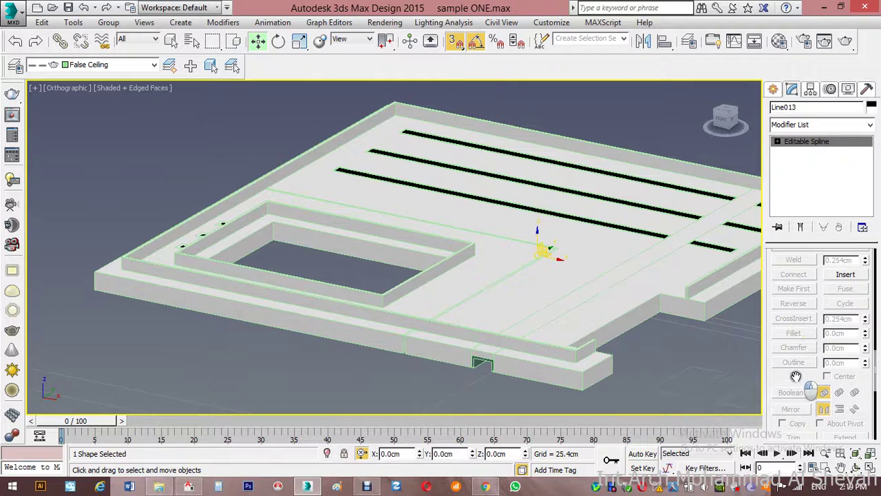
{"action": "scroll", "coordinate": [796, 375], "scroll_direction": "up", "scroll_amount": 5}
{"action": "scroll", "coordinate": [805, 330], "scroll_direction": "up", "scroll_amount": 5}
{"action": "scroll", "coordinate": [818, 286], "scroll_direction": "up", "scroll_amount": 5}
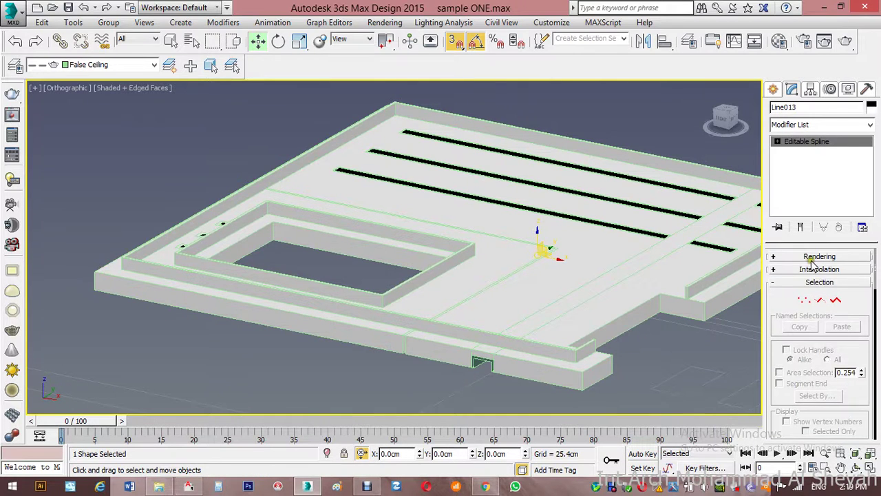
{"action": "left_click", "coordinate": [812, 258]}
{"action": "left_click", "coordinate": [776, 265]}
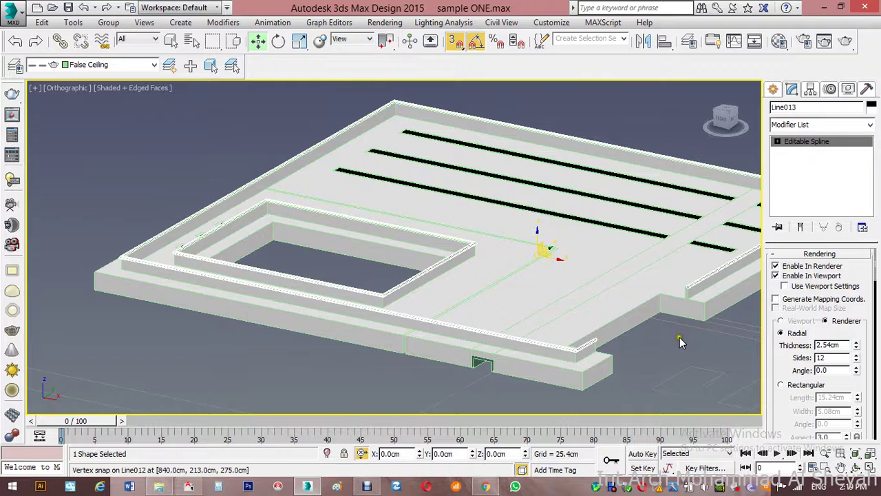
Set the spline's radial thickness to 2 cm
{"action": "middle_click_drag", "start_coordinate": [679, 342], "coordinate": [676, 322]}
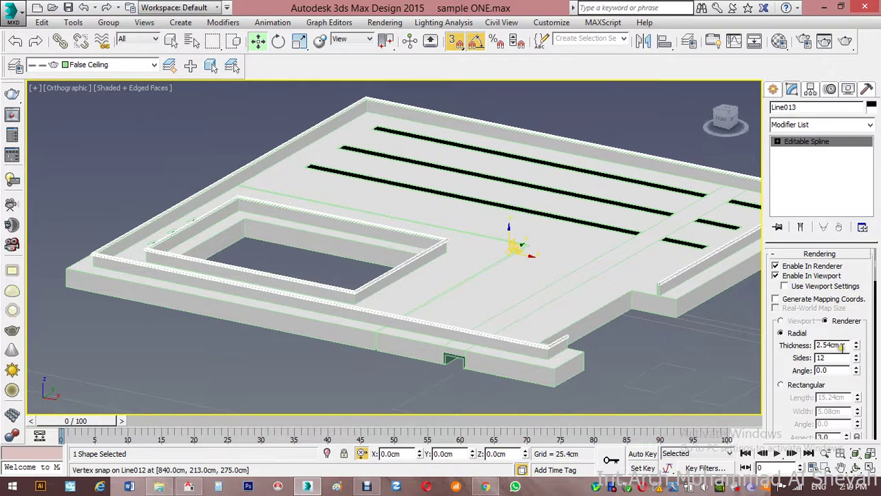
{"action": "double_click", "coordinate": [836, 345]}
{"action": "type", "text": "2"}
{"action": "key", "text": "Return"}
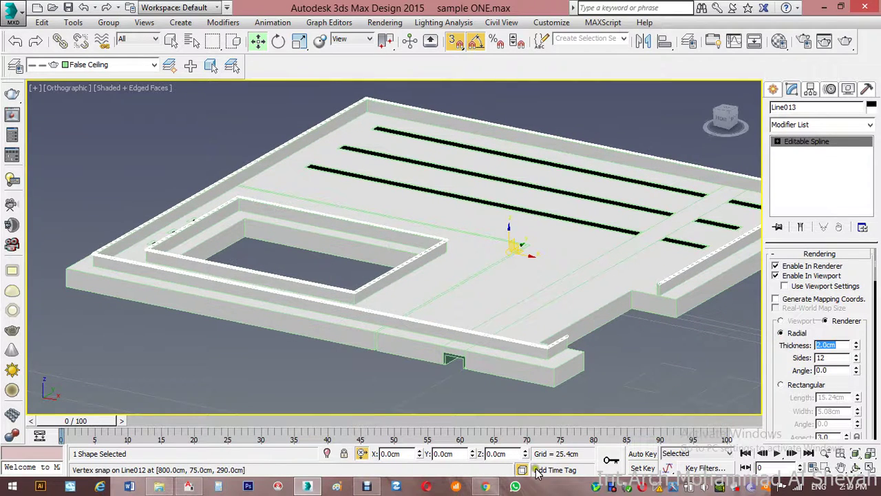
{"action": "left_click", "coordinate": [495, 455]}
{"action": "type", "text": "-"}
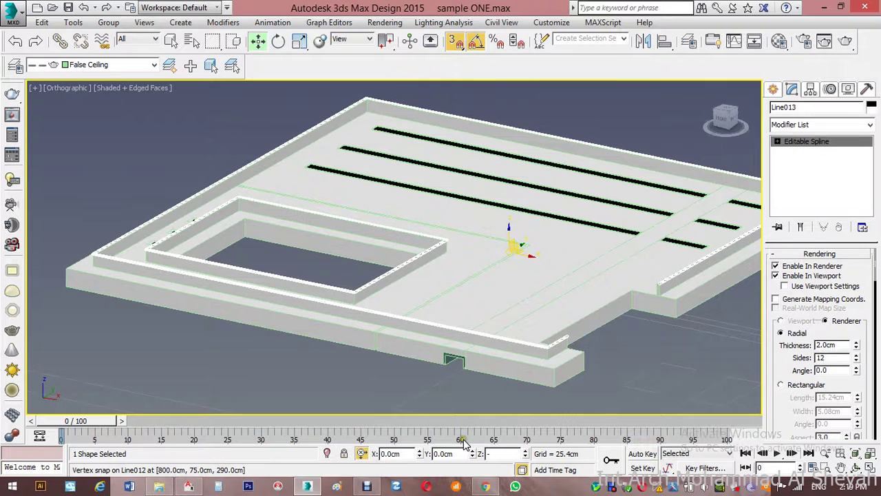
{"action": "scroll", "coordinate": [596, 338], "scroll_direction": "up", "scroll_amount": 1}
{"action": "scroll", "coordinate": [618, 216], "scroll_direction": "up", "scroll_amount": 5}
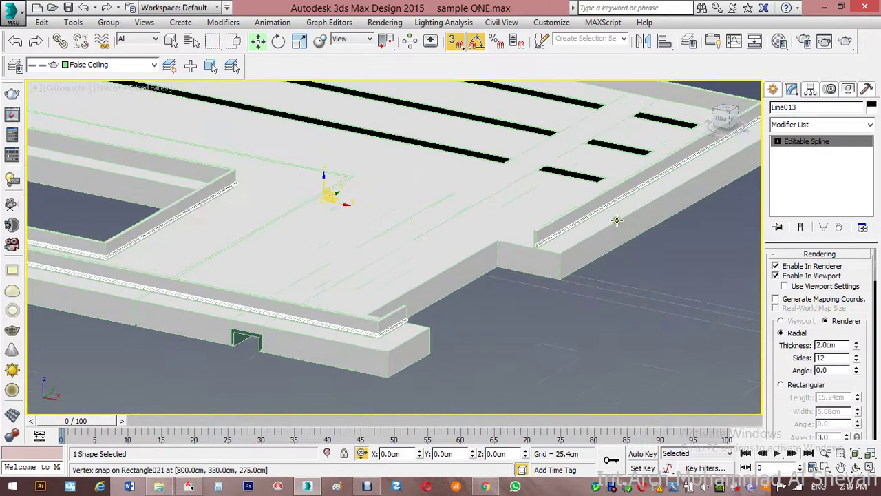
{"action": "scroll", "coordinate": [723, 275], "scroll_direction": "down", "scroll_amount": 2}
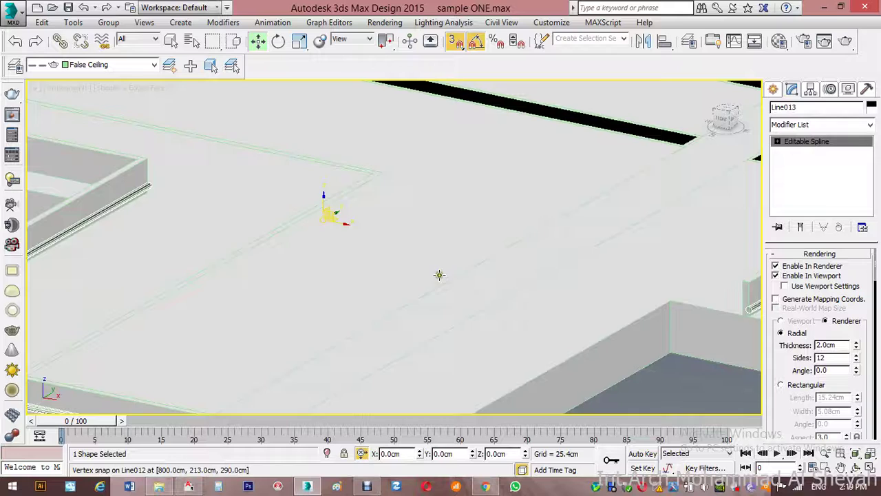
{"action": "scroll", "coordinate": [439, 275], "scroll_direction": "down", "scroll_amount": 3}
{"action": "scroll", "coordinate": [603, 276], "scroll_direction": "up", "scroll_amount": 2}
In the Material Editor, pick a spare slot and name its material 'light 2'
{"action": "key", "text": "m"}
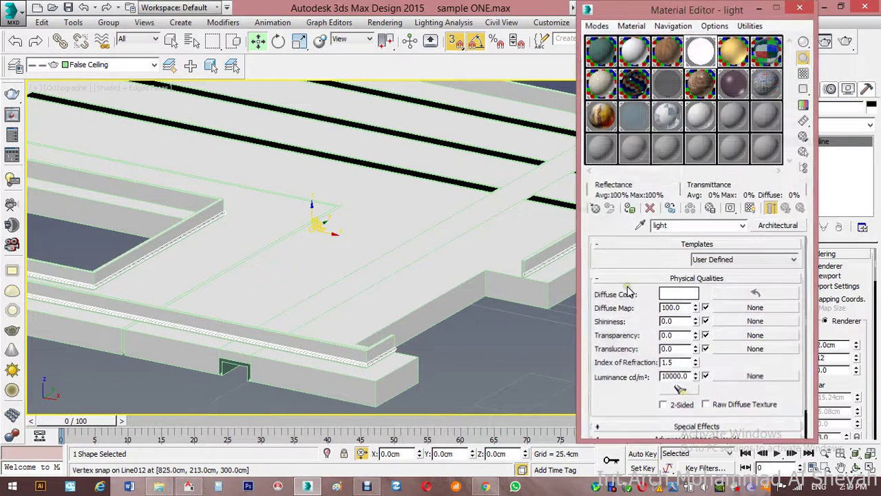
{"action": "left_click", "coordinate": [733, 116]}
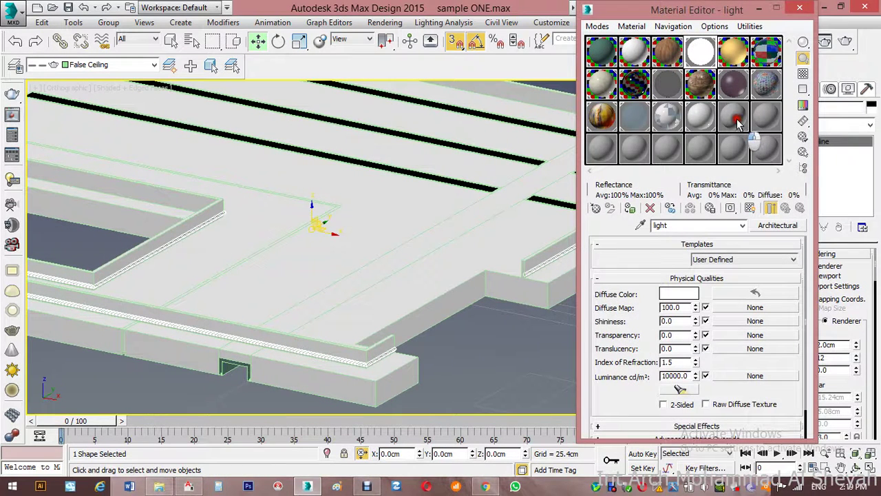
{"action": "left_click", "coordinate": [696, 226]}
{"action": "type", "text": "2"}
{"action": "key", "text": "Return"}
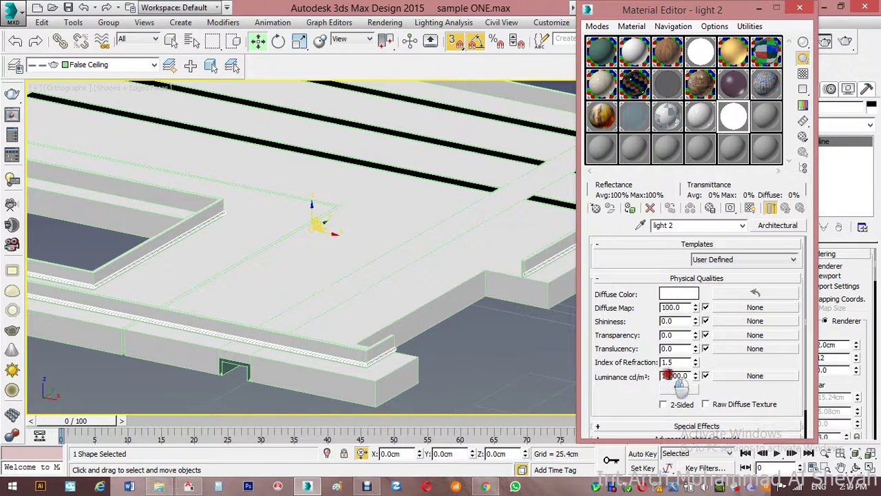
Raise the light 2 material's luminance to 50000
{"action": "left_click", "coordinate": [661, 376]}
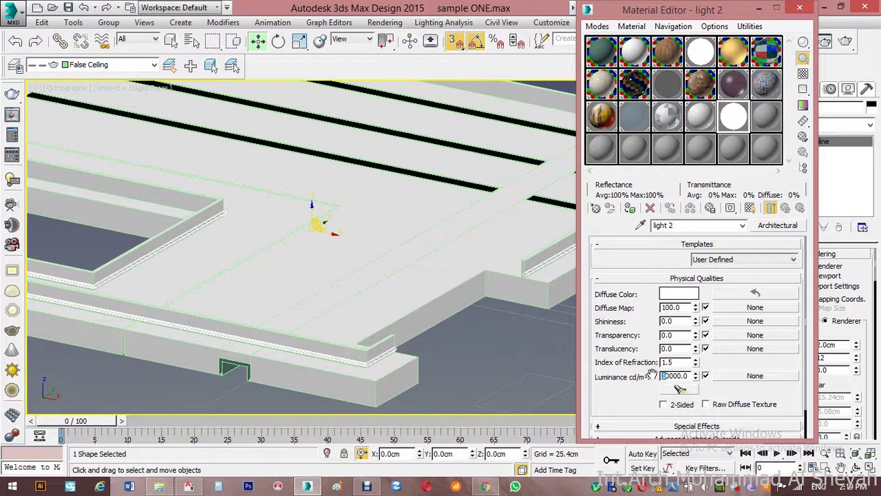
{"action": "type", "text": "50000"}
{"action": "key", "text": "Return"}
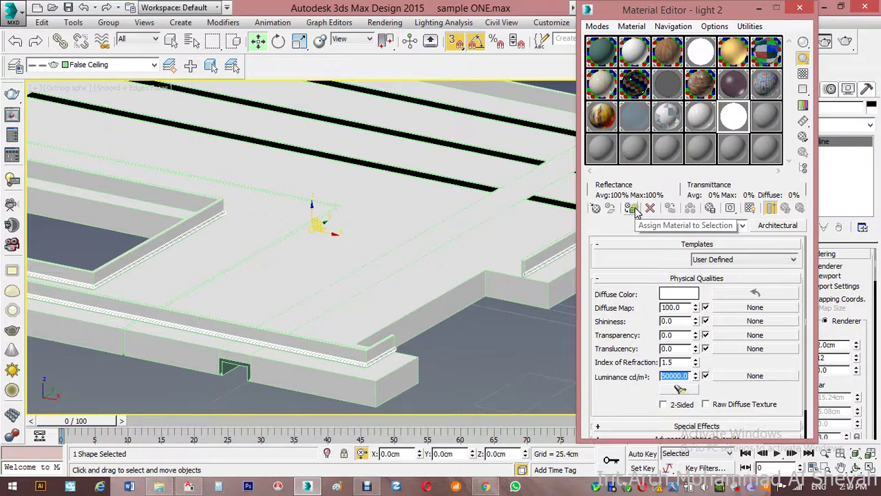
{"action": "scroll", "coordinate": [521, 279], "scroll_direction": "down", "scroll_amount": 3}
{"action": "scroll", "coordinate": [428, 252], "scroll_direction": "up", "scroll_amount": 3}
{"action": "scroll", "coordinate": [429, 250], "scroll_direction": "up", "scroll_amount": 3}
{"action": "scroll", "coordinate": [446, 254], "scroll_direction": "down", "scroll_amount": 5}
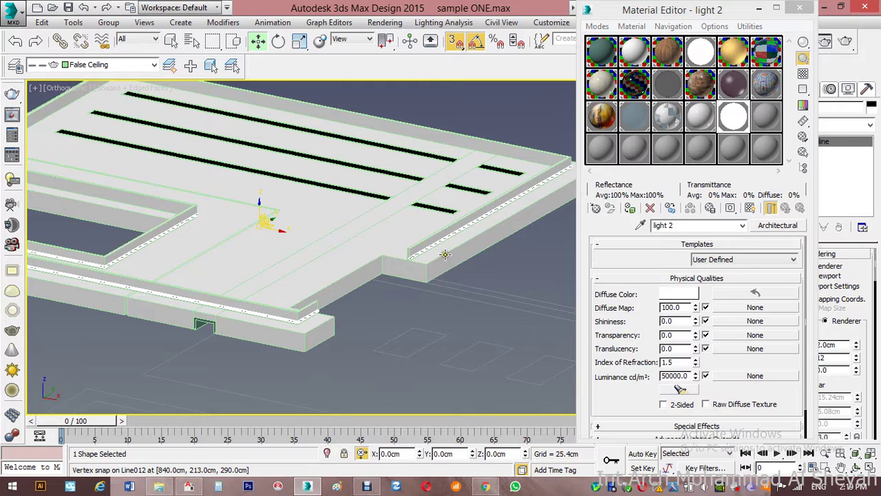
{"action": "scroll", "coordinate": [294, 236], "scroll_direction": "down", "scroll_amount": 2}
{"action": "scroll", "coordinate": [350, 268], "scroll_direction": "up", "scroll_amount": 3}
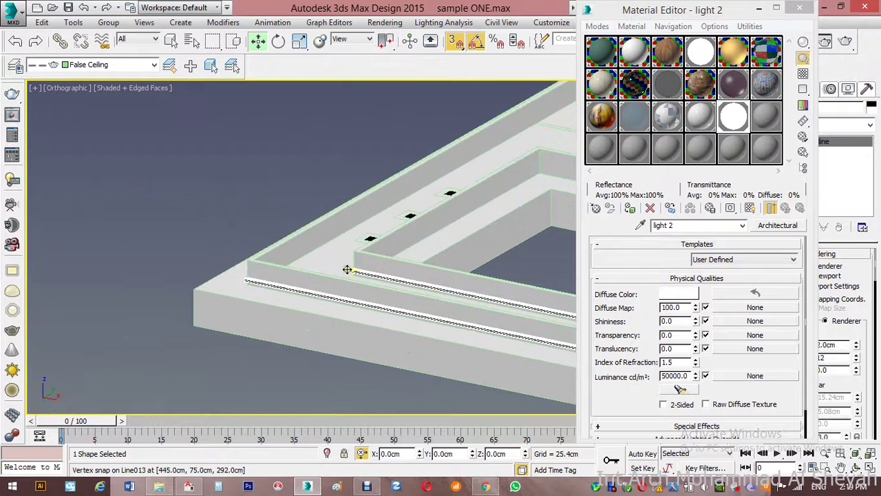
{"action": "scroll", "coordinate": [354, 275], "scroll_direction": "up", "scroll_amount": 2}
{"action": "scroll", "coordinate": [358, 274], "scroll_direction": "down", "scroll_amount": 4}
{"action": "scroll", "coordinate": [347, 268], "scroll_direction": "down", "scroll_amount": 2}
{"action": "scroll", "coordinate": [299, 246], "scroll_direction": "down", "scroll_amount": 2}
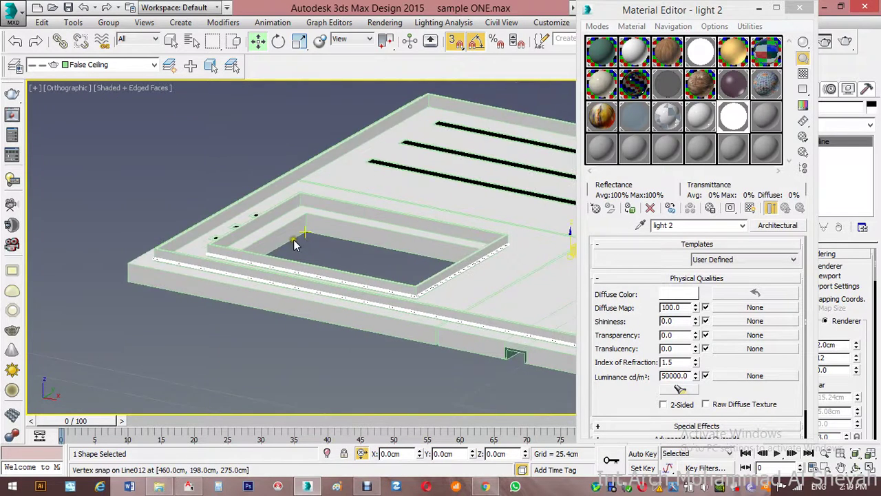
{"action": "scroll", "coordinate": [299, 246], "scroll_direction": "down", "scroll_amount": 2}
Close the Material Editor, deselect, and orbit to a new angle on the ceiling
{"action": "key", "text": "m"}
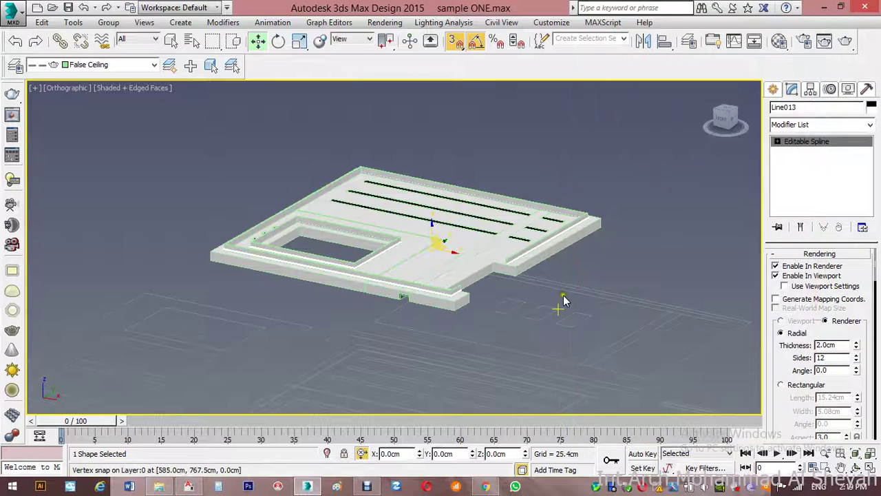
{"action": "left_click", "coordinate": [544, 315]}
{"action": "scroll", "coordinate": [584, 275], "scroll_direction": "up", "scroll_amount": 3}
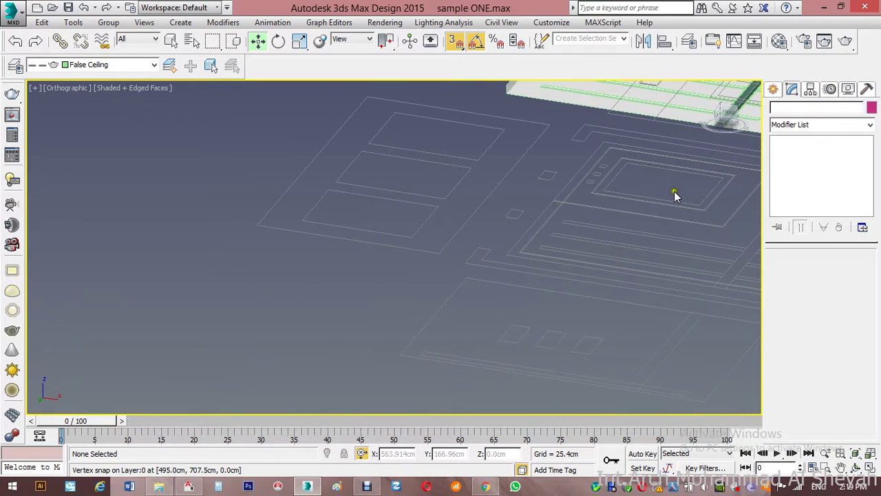
{"action": "scroll", "coordinate": [674, 192], "scroll_direction": "down", "scroll_amount": 3}
{"action": "mouse_move", "coordinate": [568, 177]}
{"action": "middle_mouse_down", "text": "alt"}
{"action": "mouse_move", "coordinate": [497, 186]}
{"action": "mouse_move", "coordinate": [338, 285]}
{"action": "middle_mouse_up", "text": "alt"}
{"action": "scroll", "coordinate": [497, 187], "scroll_direction": "up", "scroll_amount": 6}
{"action": "scroll", "coordinate": [337, 285], "scroll_direction": "up", "scroll_amount": 3}
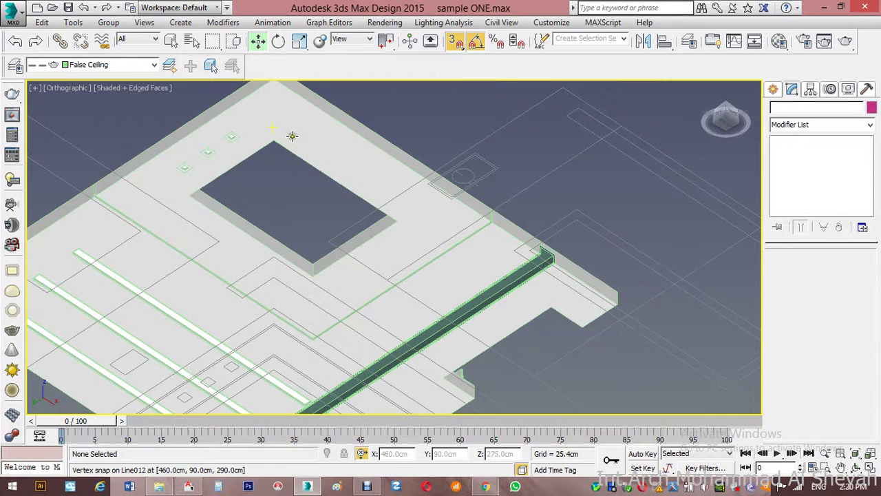
Unhide the Furniture and south wall layers, leaving False Ceiling current
{"action": "left_click", "coordinate": [148, 65]}
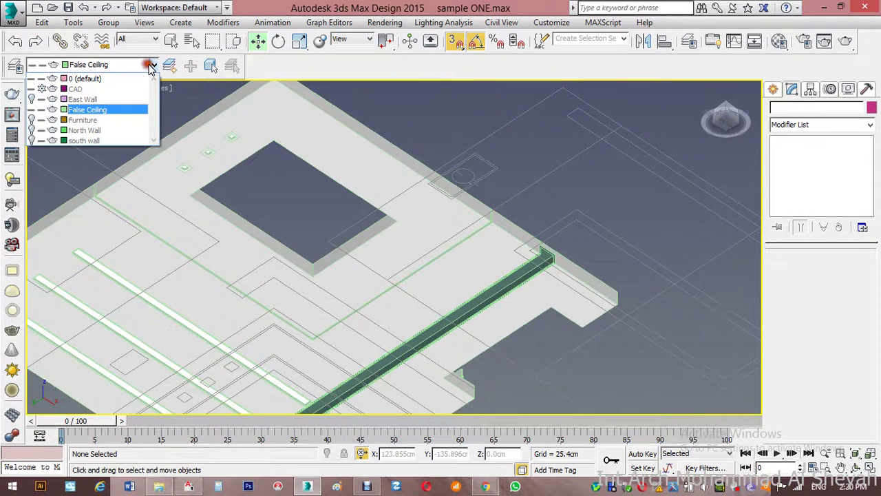
{"action": "left_click", "coordinate": [31, 119]}
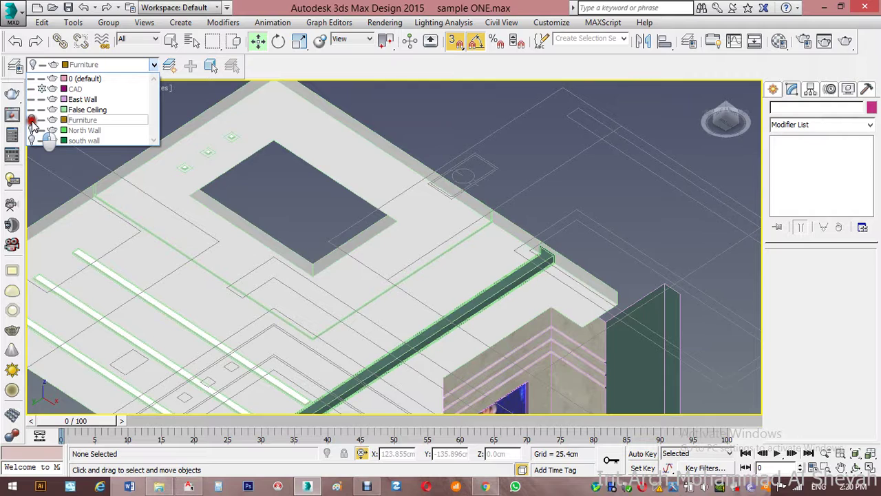
{"action": "left_click", "coordinate": [31, 140]}
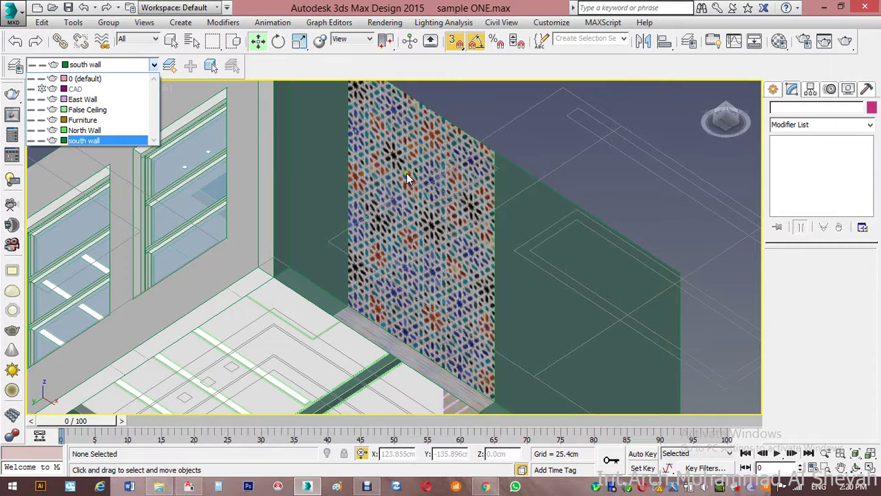
{"action": "left_click", "coordinate": [406, 177]}
Orbit to view the whole building, then save sample ONE.max
{"action": "scroll", "coordinate": [428, 250], "scroll_direction": "down", "scroll_amount": 5}
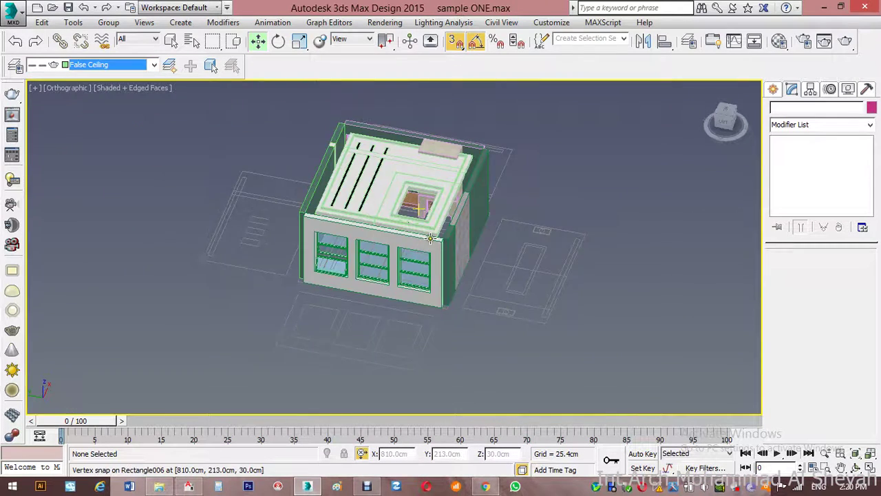
{"action": "mouse_move", "coordinate": [429, 238]}
{"action": "middle_mouse_down", "text": "alt"}
{"action": "mouse_move", "coordinate": [349, 211]}
{"action": "mouse_move", "coordinate": [551, 186]}
{"action": "mouse_move", "coordinate": [417, 305]}
{"action": "mouse_move", "coordinate": [403, 250]}
{"action": "mouse_move", "coordinate": [640, 266]}
{"action": "middle_mouse_up", "text": "alt"}
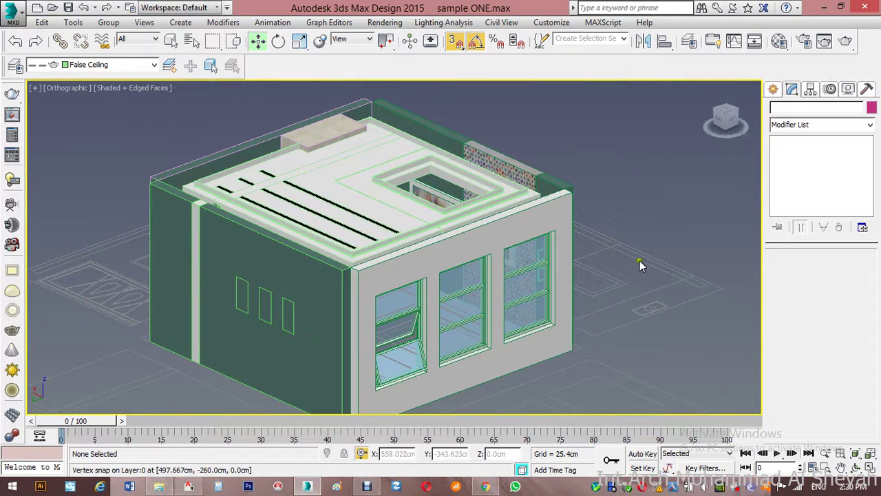
{"action": "key", "text": "ctrl+s"}
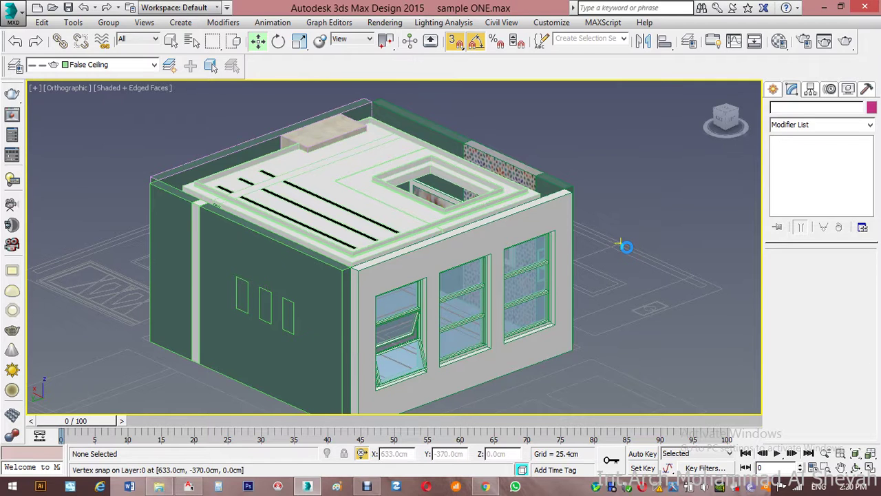